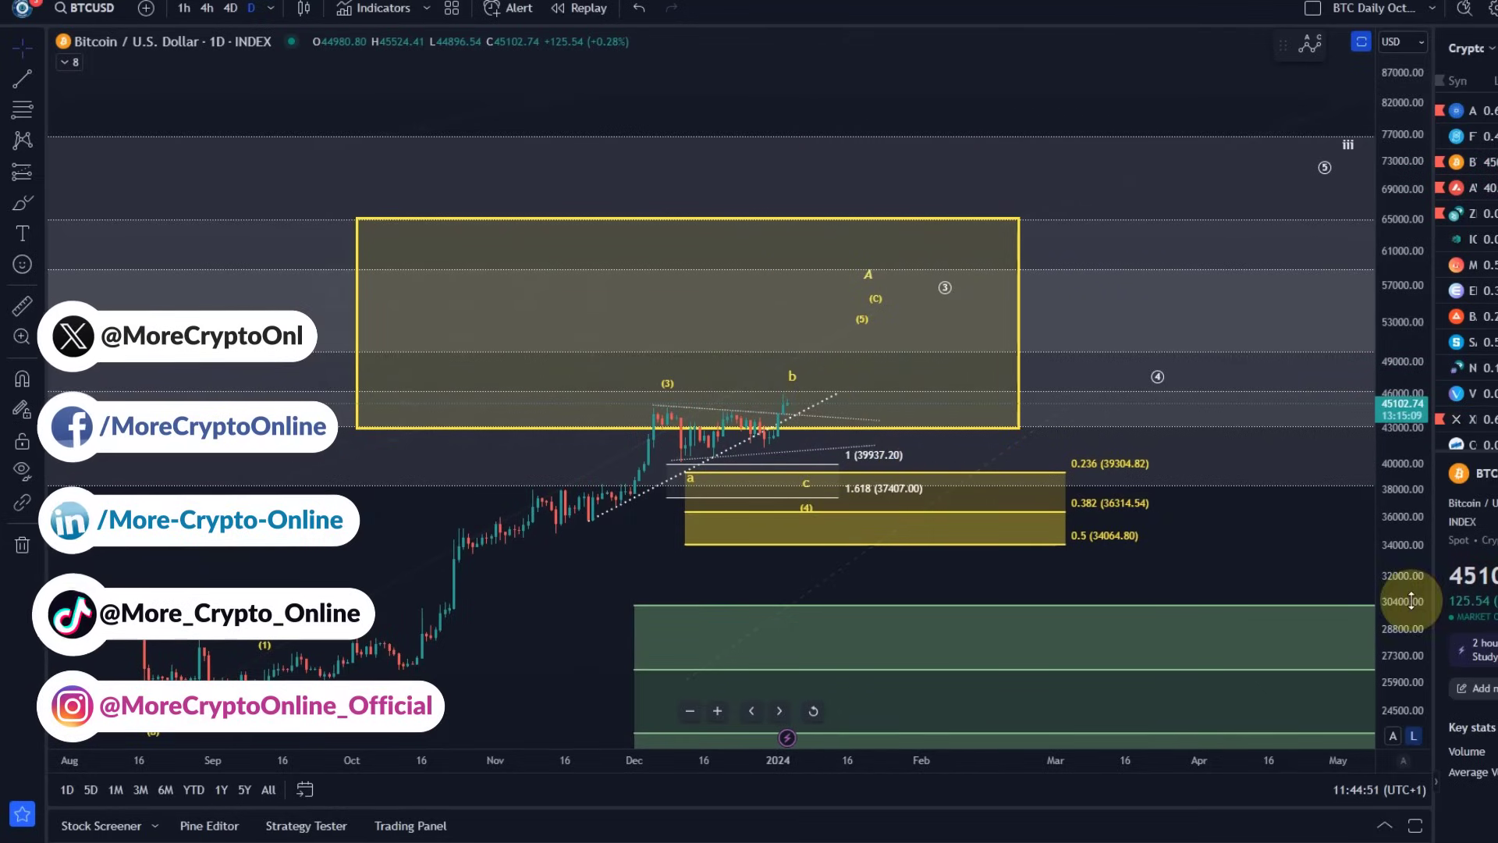
Rescale and pan the daily chart back to July, showing the full green support zone and labels iii and iv
left_click_drag(1404, 601, 1364, 466)
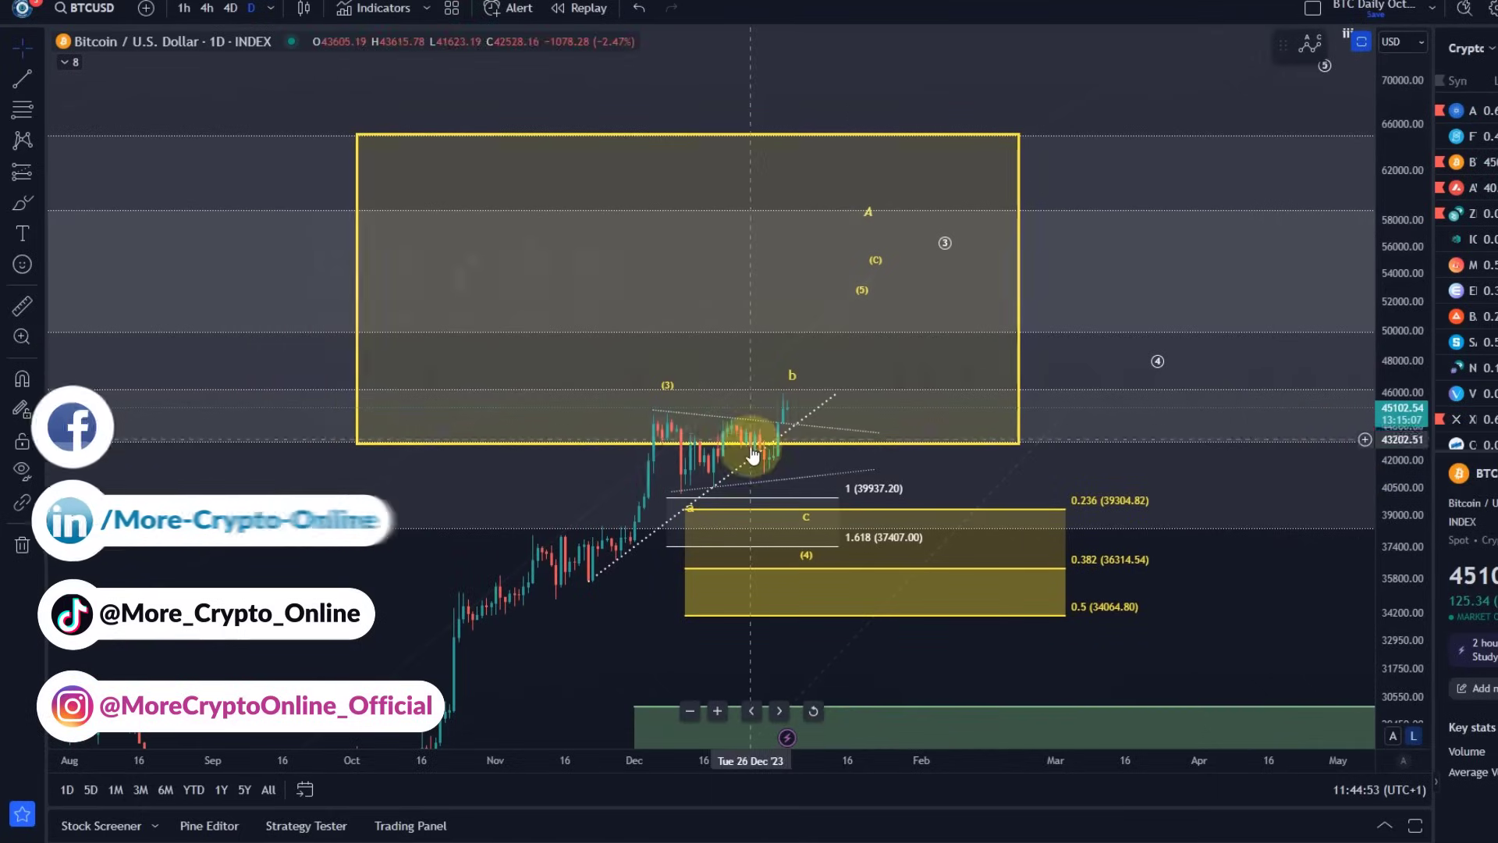
scroll(606, 708, "down", 3)
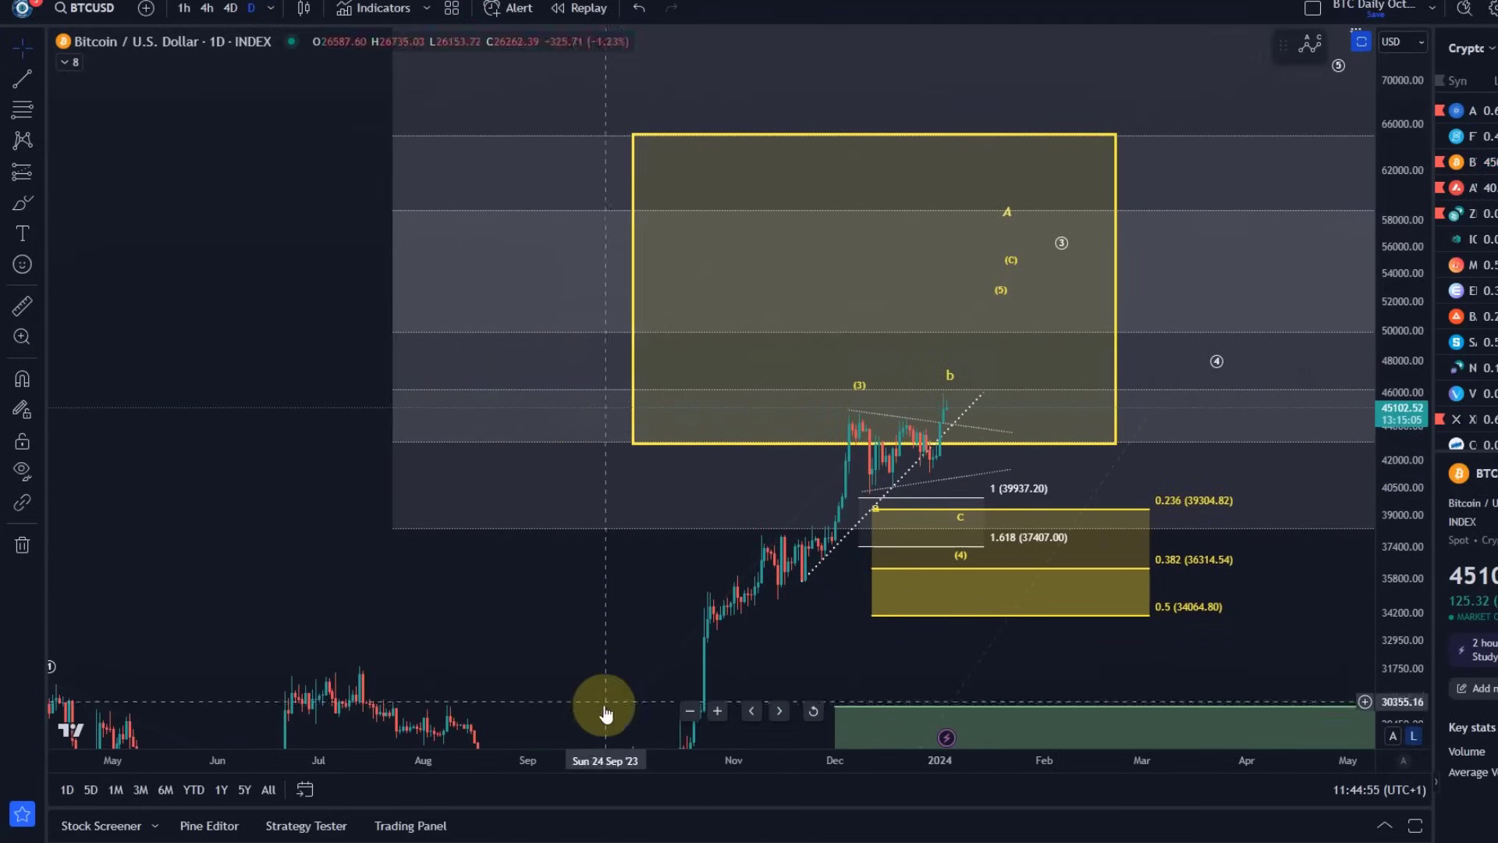
left_click_drag(572, 649, 301, 478)
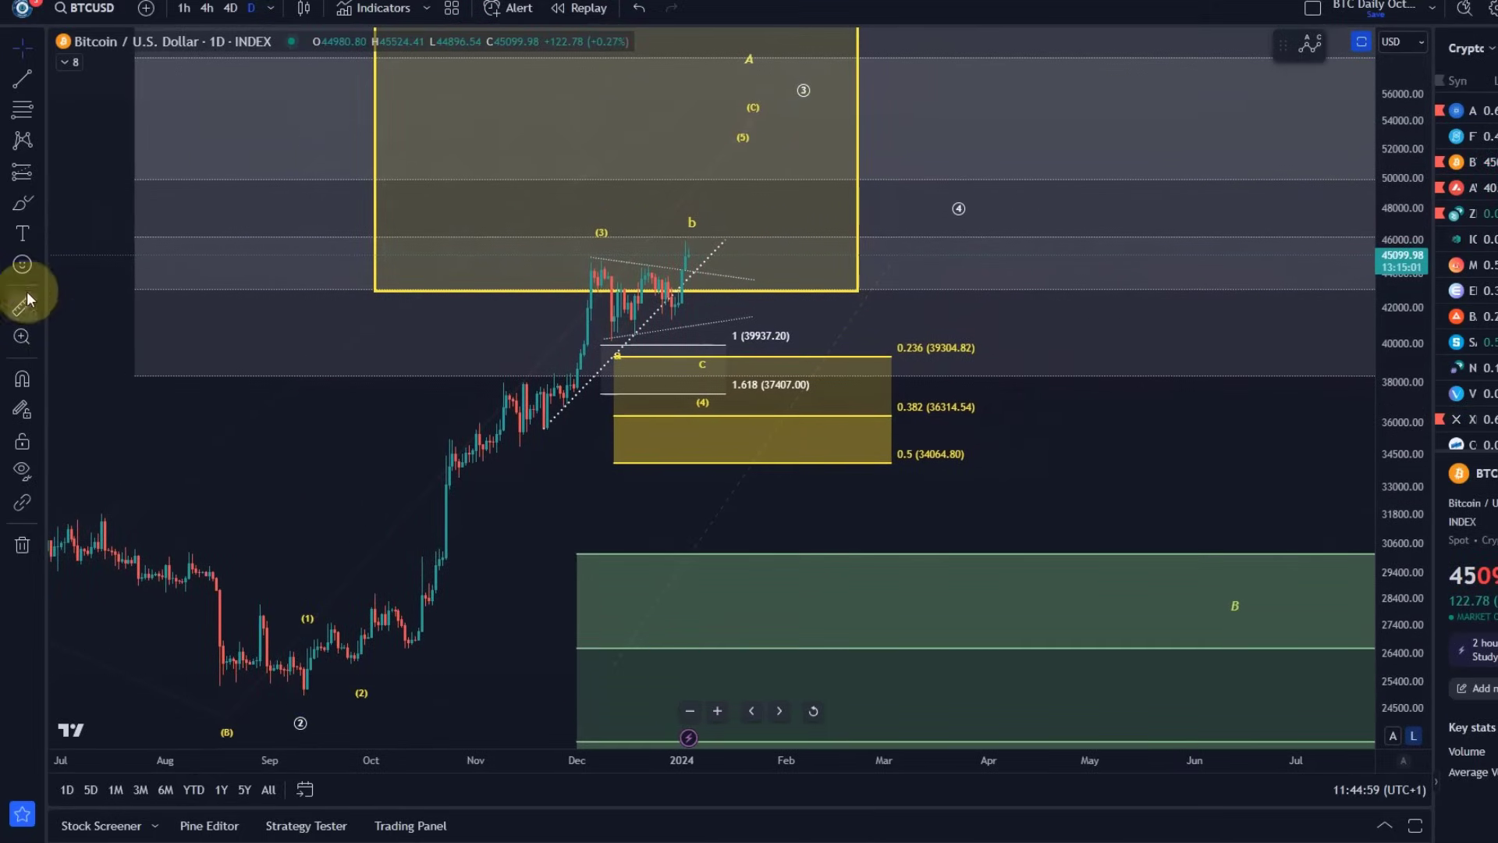
left_click(23, 204)
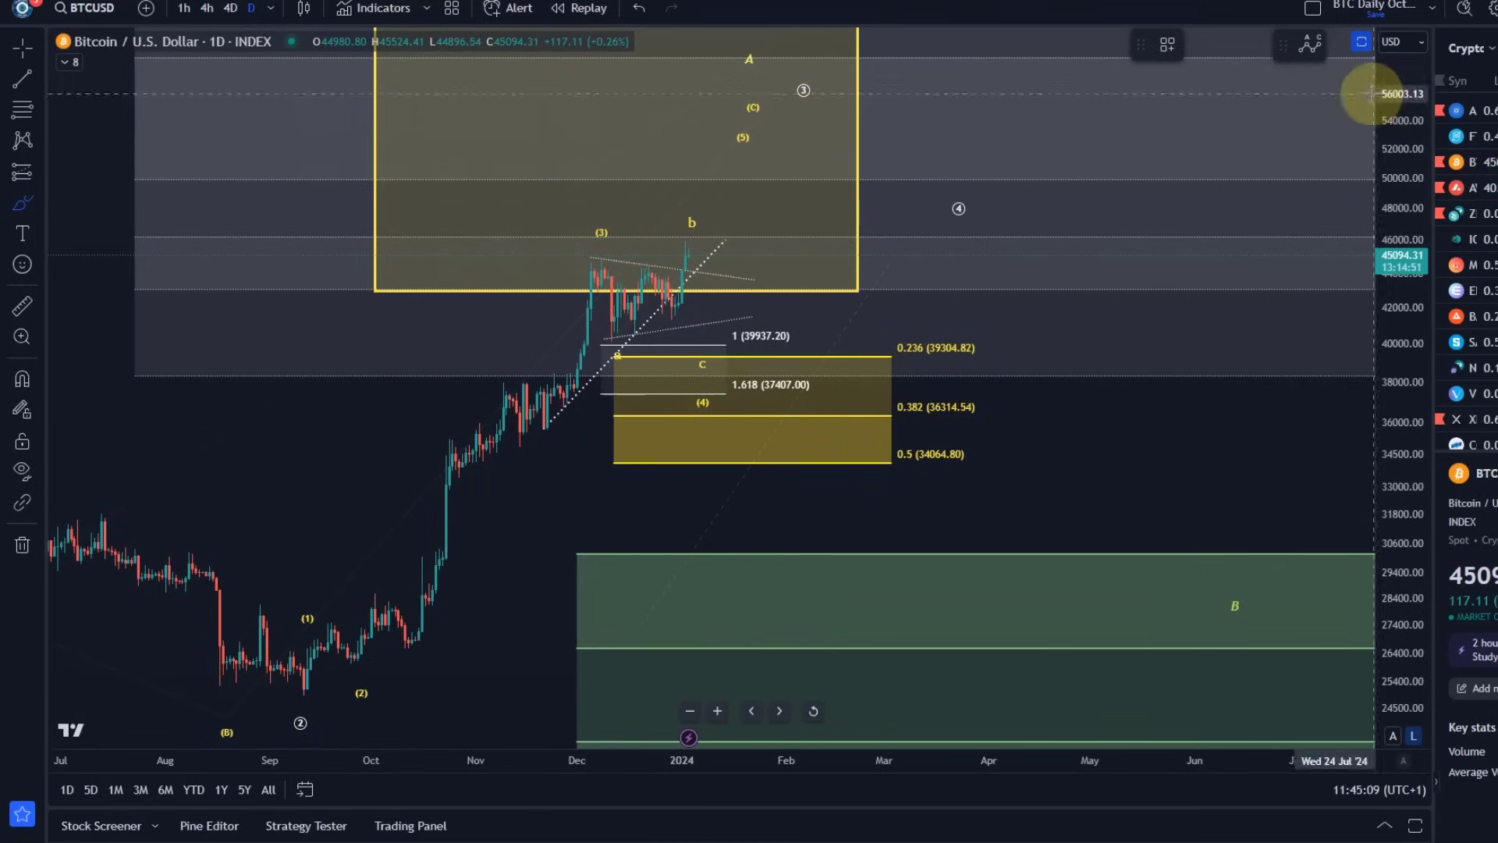
left_click_drag(1382, 150, 1324, 437)
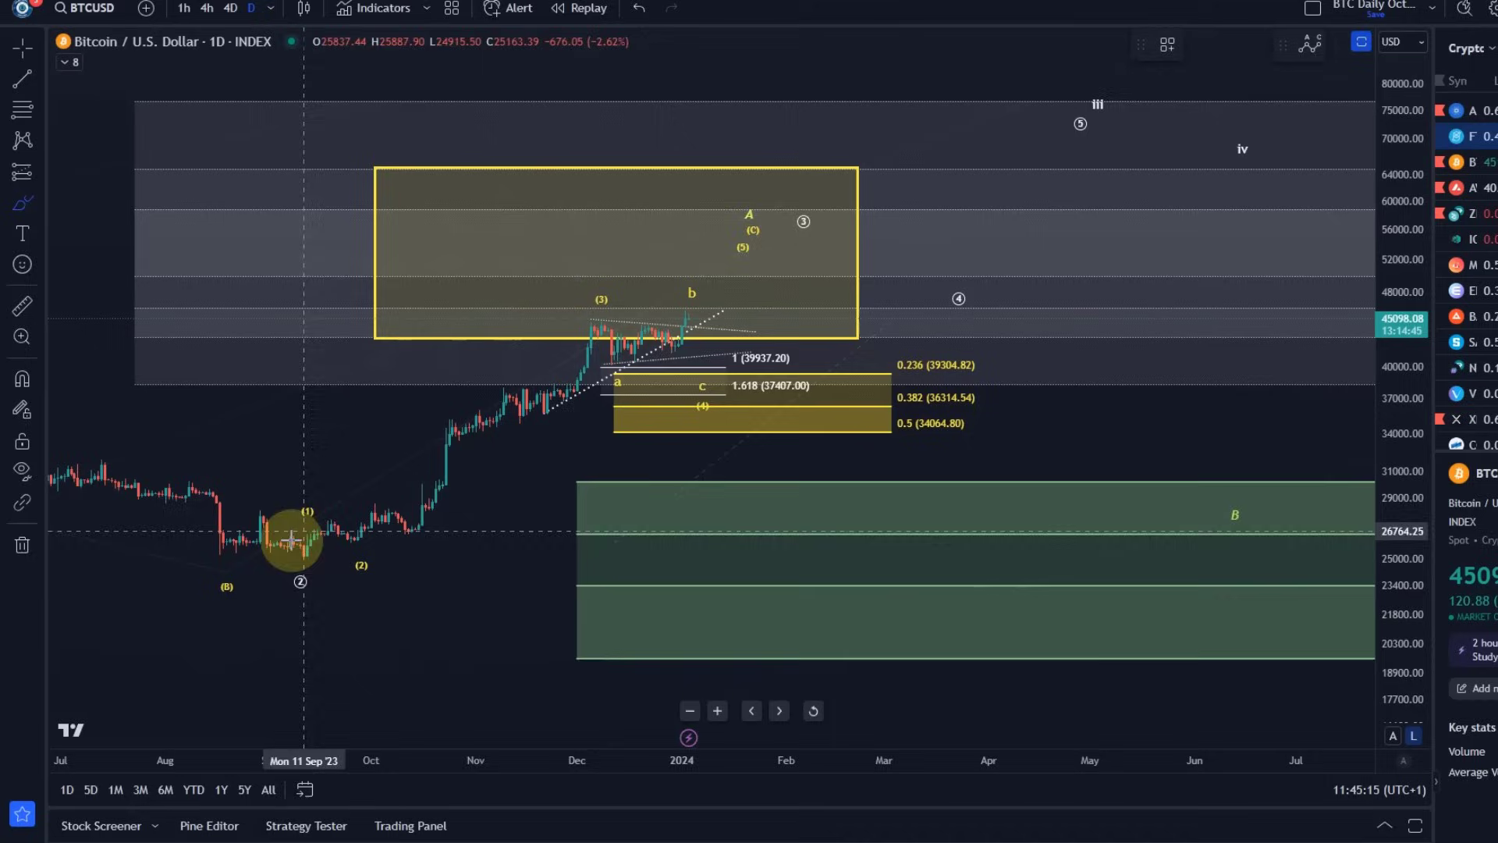
left_click(1229, 512)
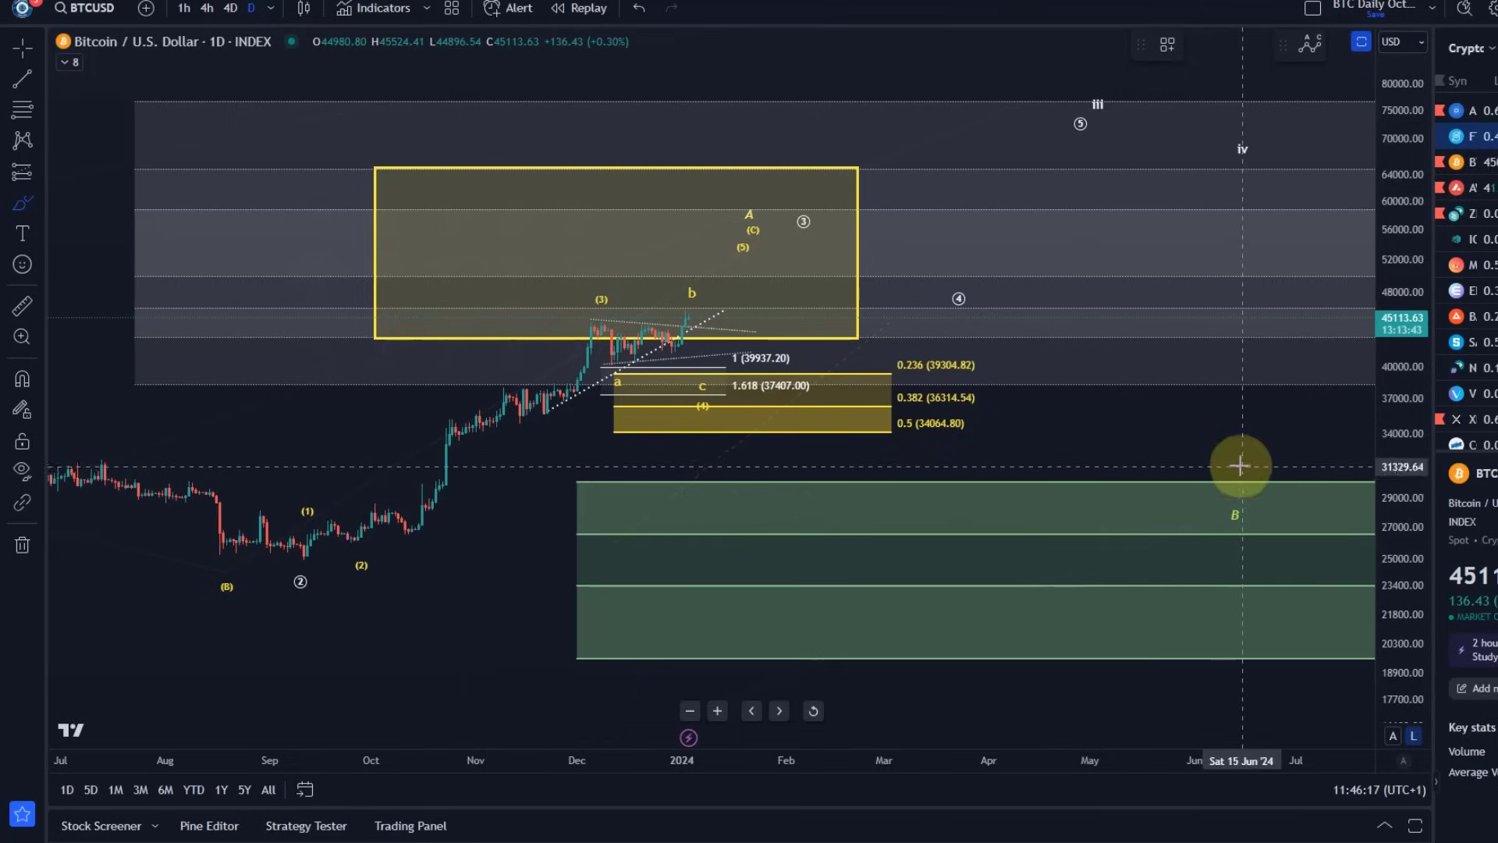
mouse_move(921, 827)
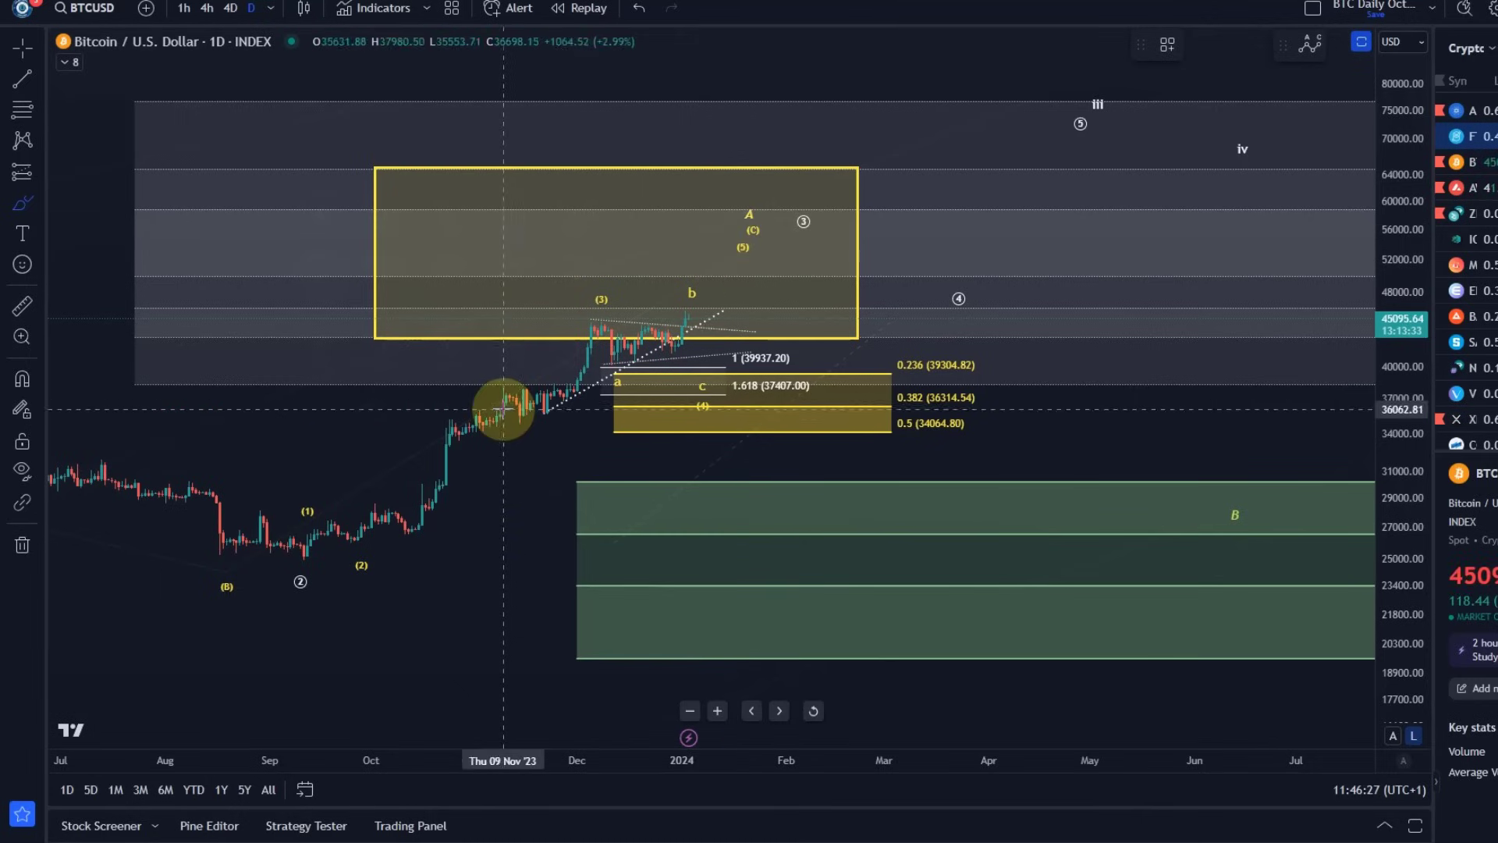
Zoom in on the September-to-April rally, fitting all the drawings on the price scale
left_click_drag(495, 531, 859, 578)
scroll(867, 601, "up", 3)
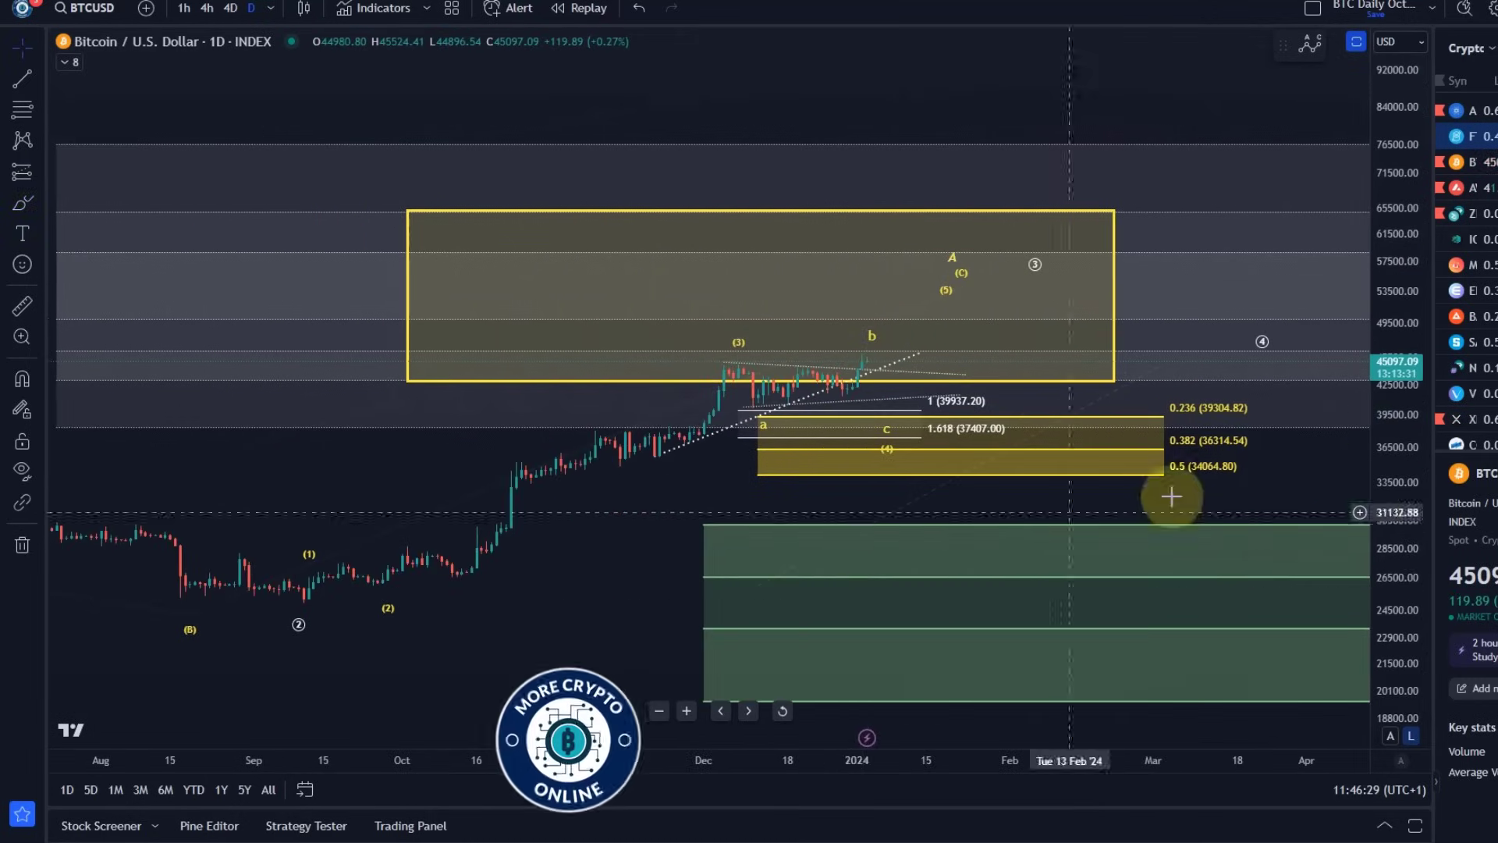
left_click_drag(1393, 476, 1337, 149)
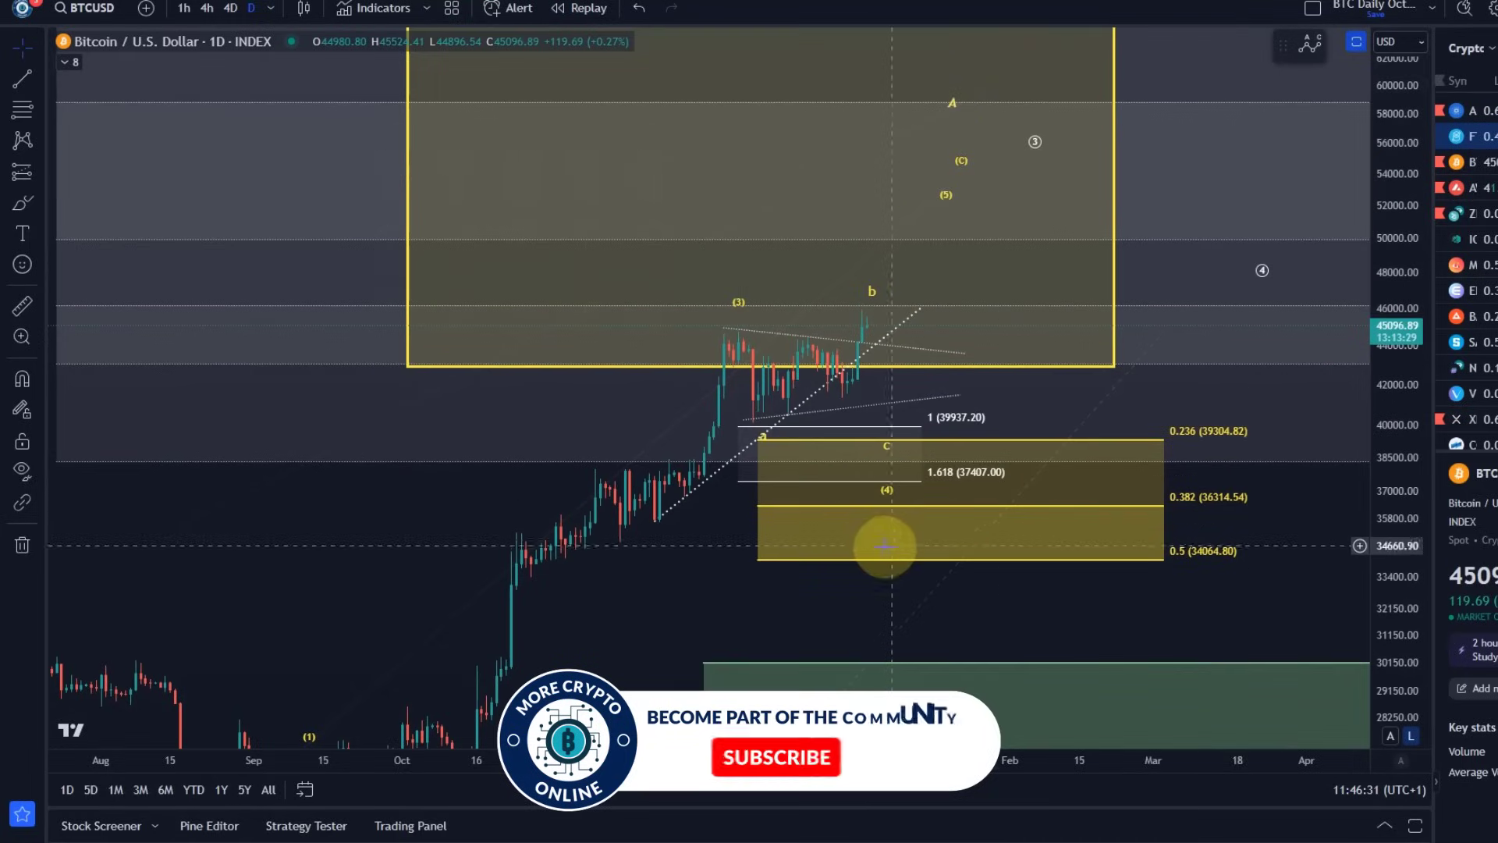
left_click_drag(1404, 310, 1401, 367)
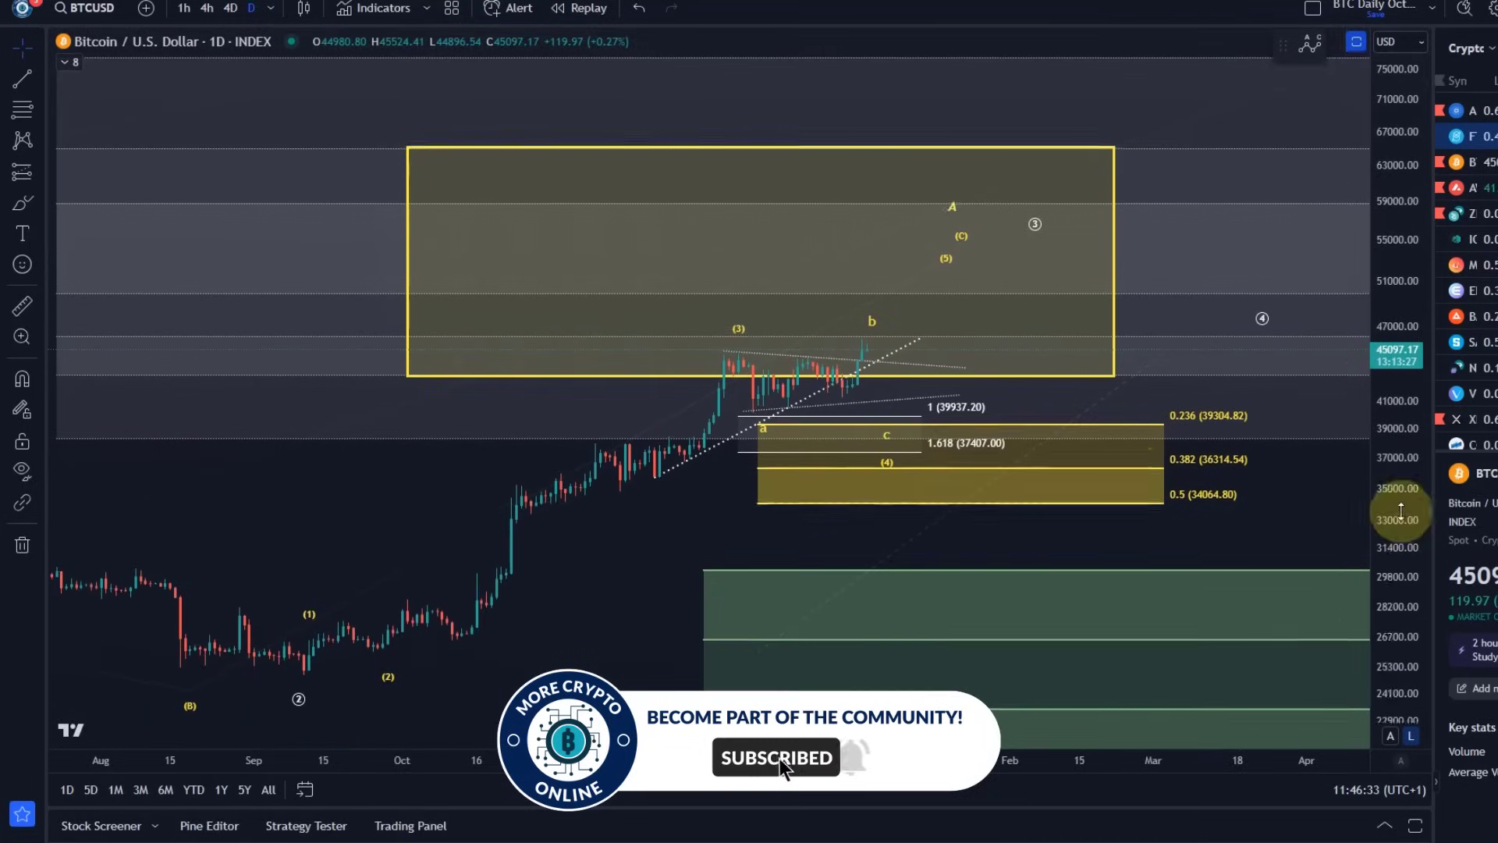
Sketch a red brush path up to the wave 3 target, then undo it
left_click(16, 202)
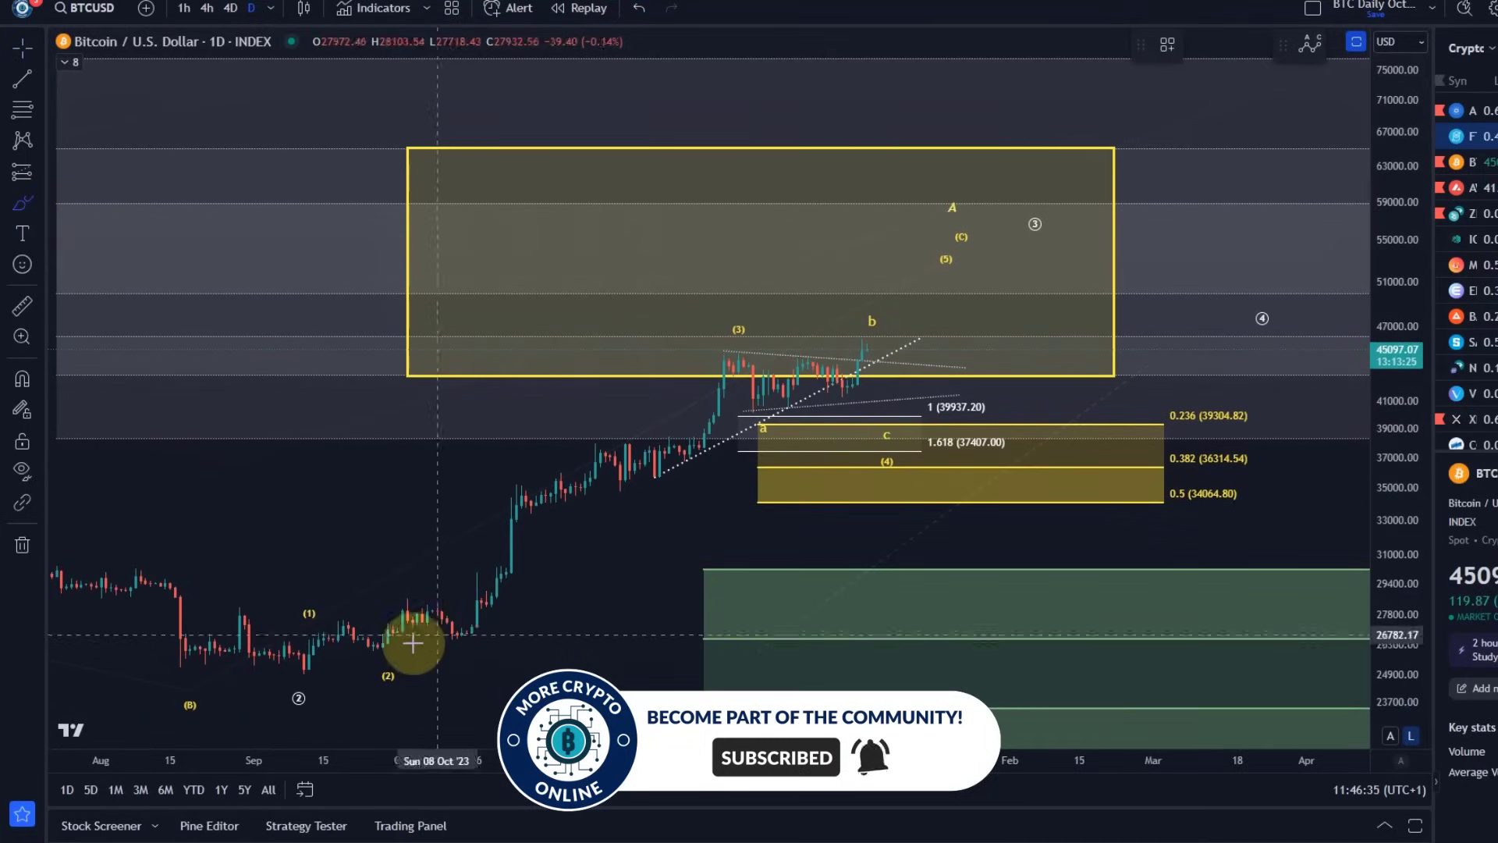
mouse_move(283, 694)
left_mouse_down()
mouse_move(328, 612)
mouse_move(421, 664)
mouse_move(669, 435)
mouse_move(726, 335)
mouse_move(743, 383)
mouse_move(865, 374)
mouse_move(886, 441)
mouse_move(1020, 216)
left_mouse_up()
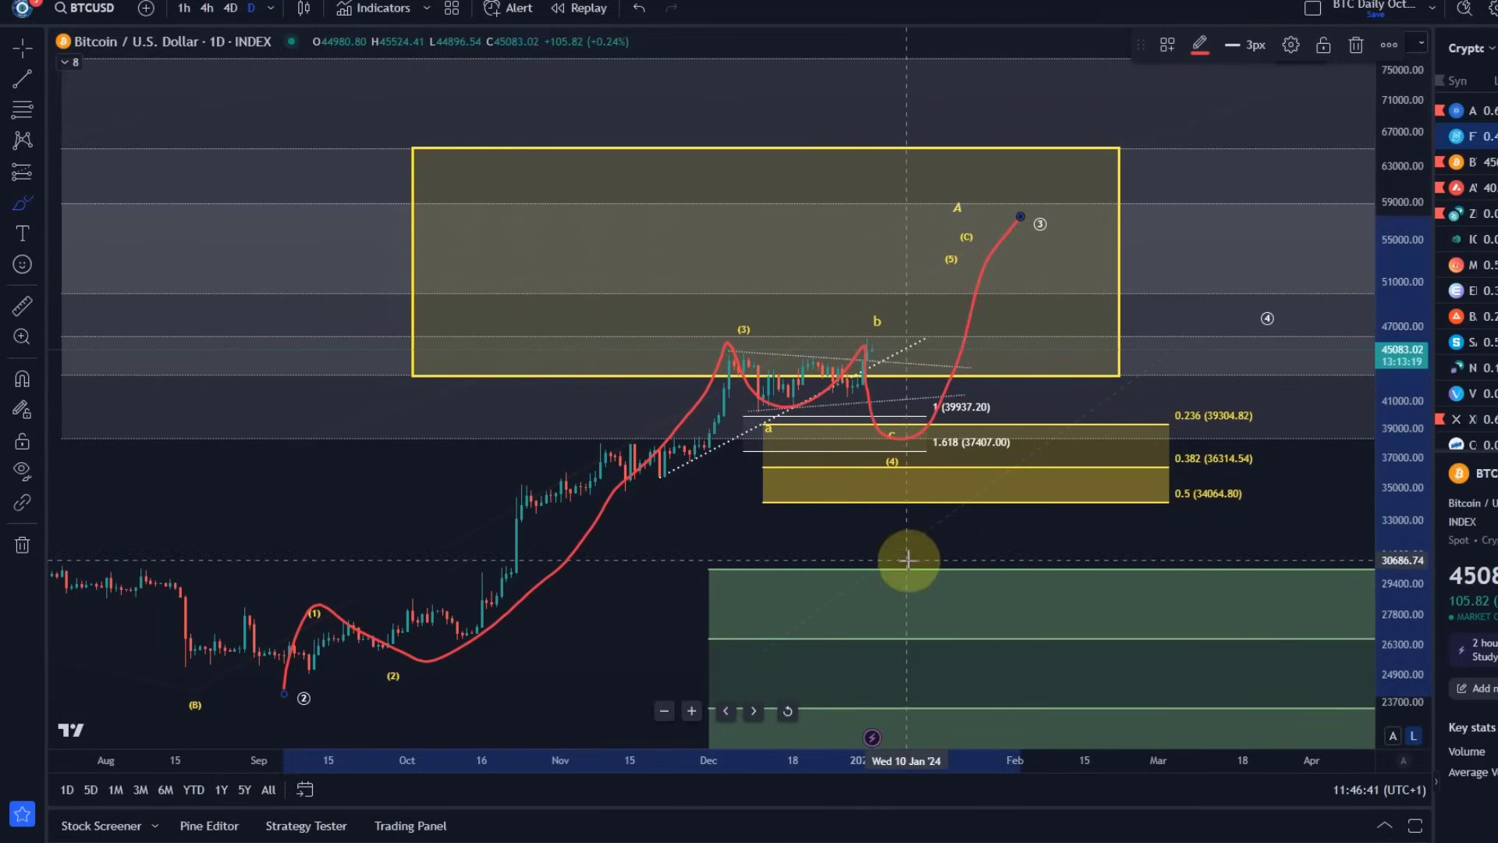
left_click(639, 10)
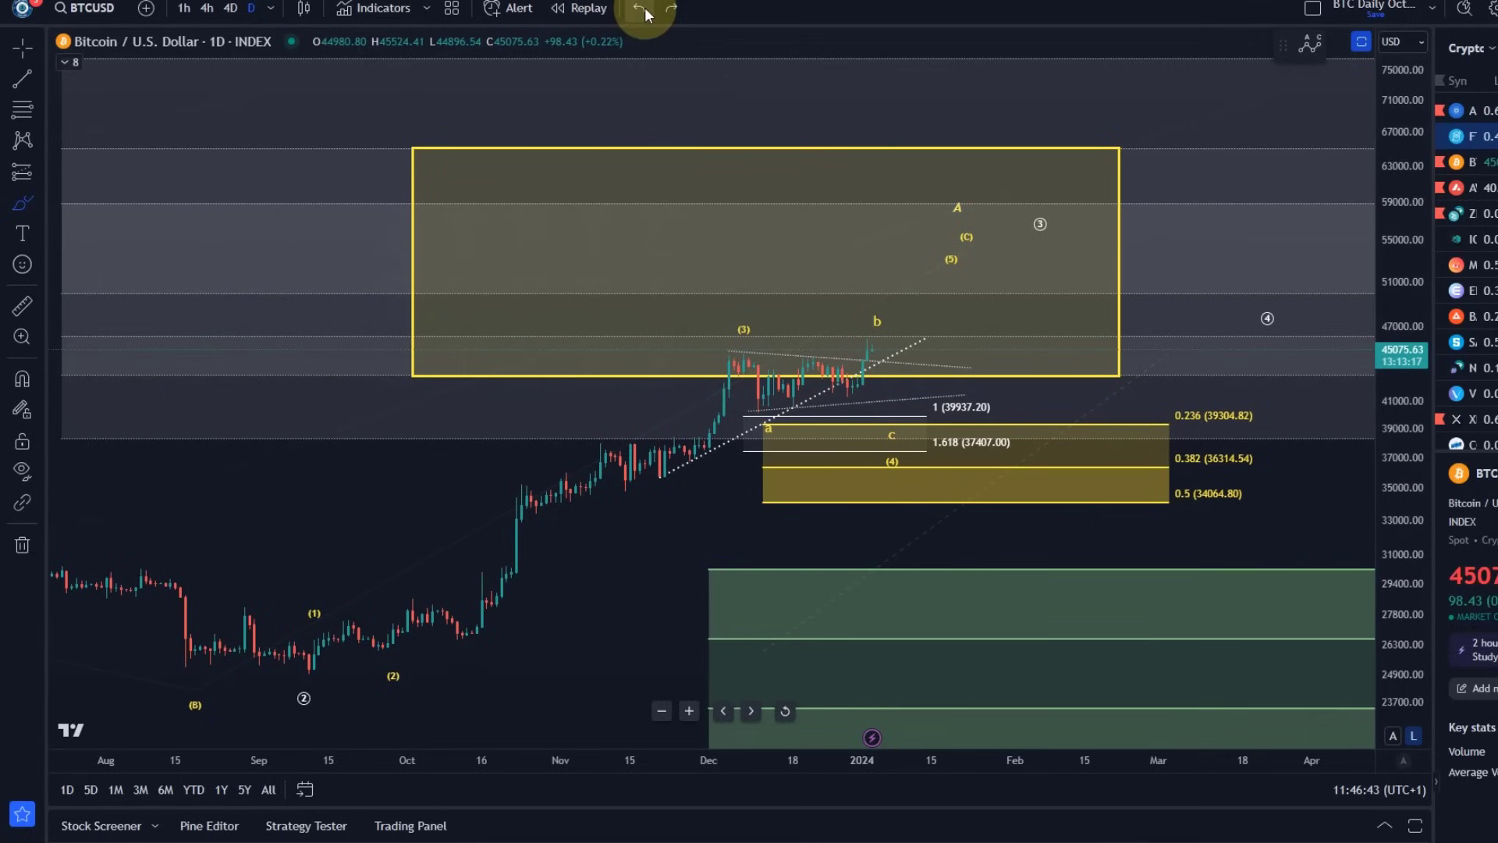
scroll(719, 442, "up", 2)
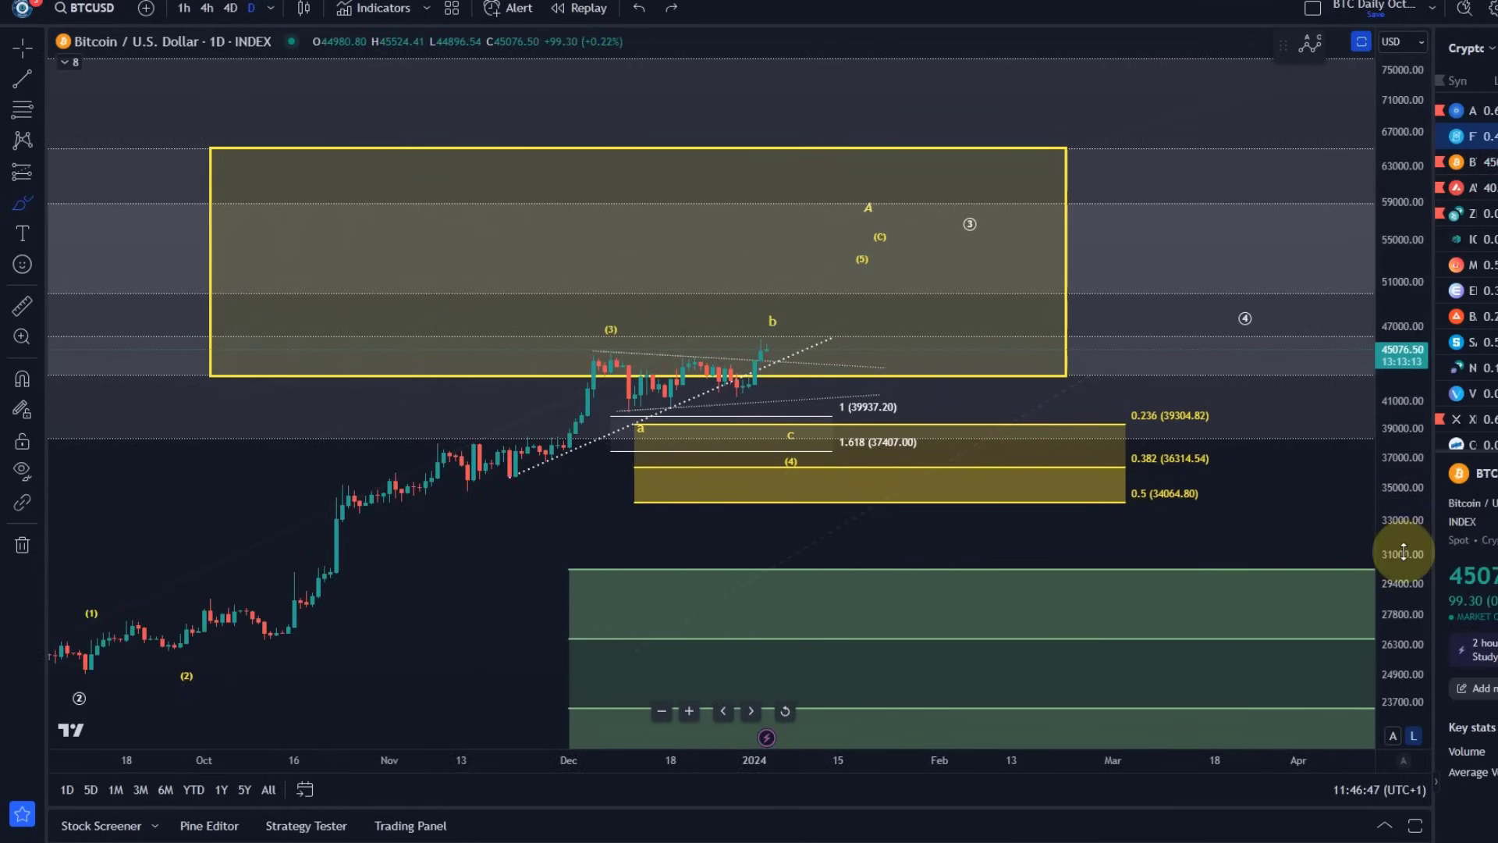
left_click_drag(1402, 552, 1378, 428)
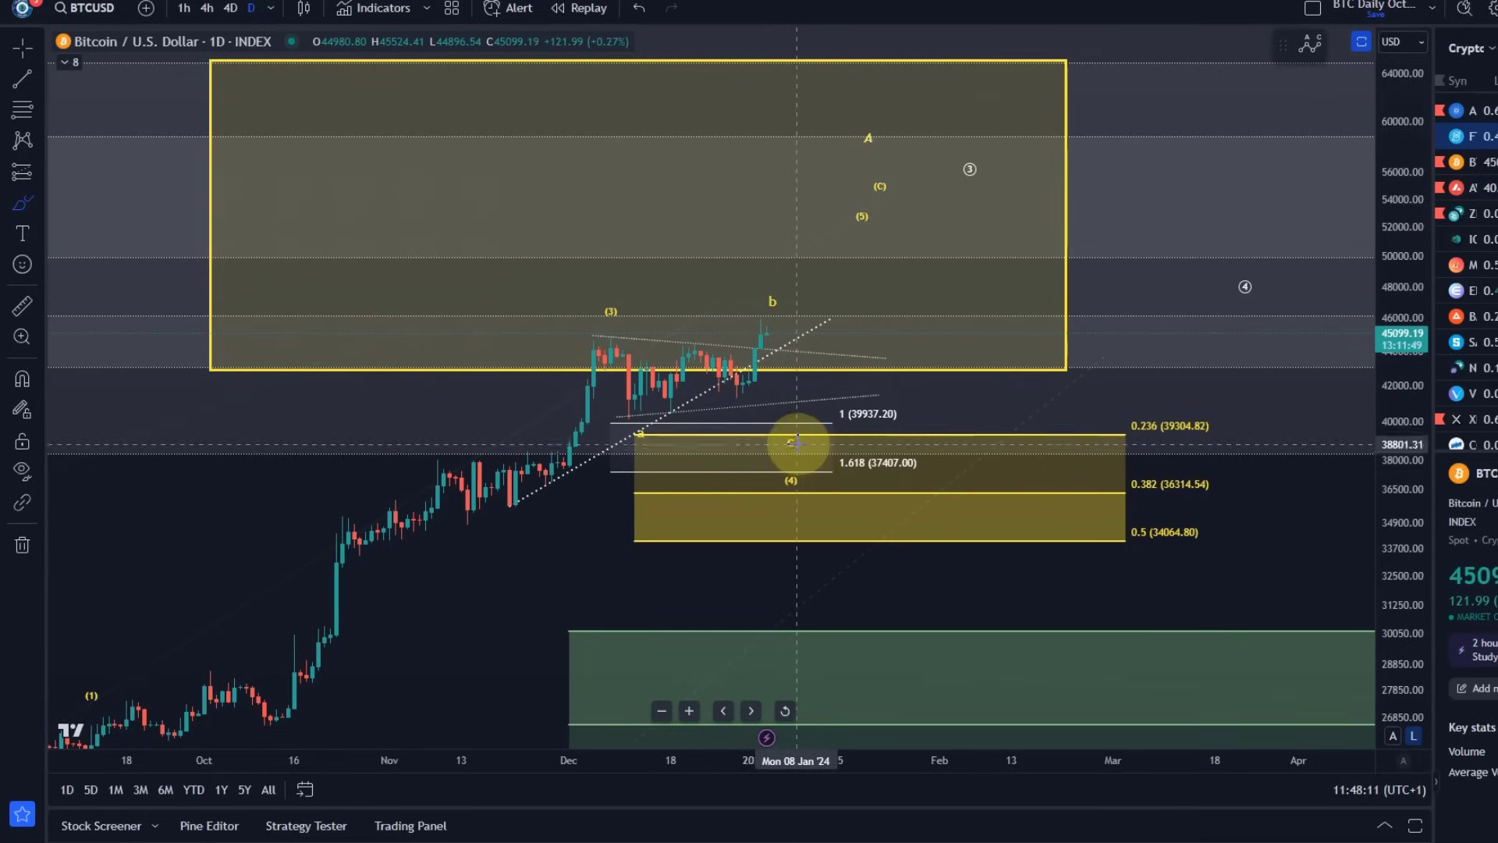
Nudge the abc correction's c point down, then switch to the 30-minute Bitcoin chart layout
mouse_move(795, 449)
left_mouse_down()
mouse_move(842, 414)
mouse_move(876, 536)
mouse_move(814, 451)
mouse_move(792, 489)
mouse_move(792, 471)
left_mouse_up()
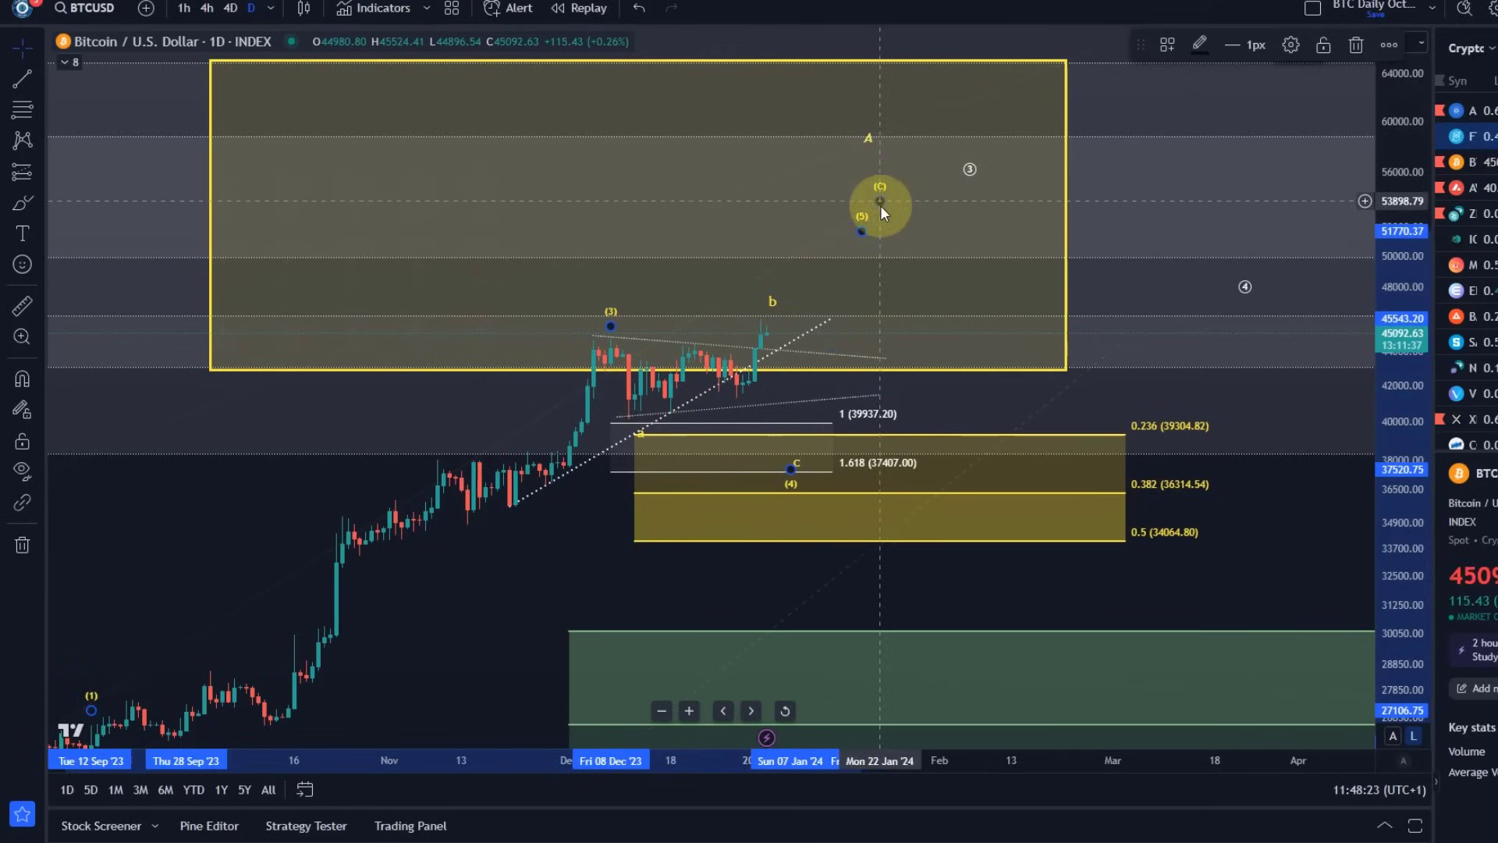
left_click(770, 321)
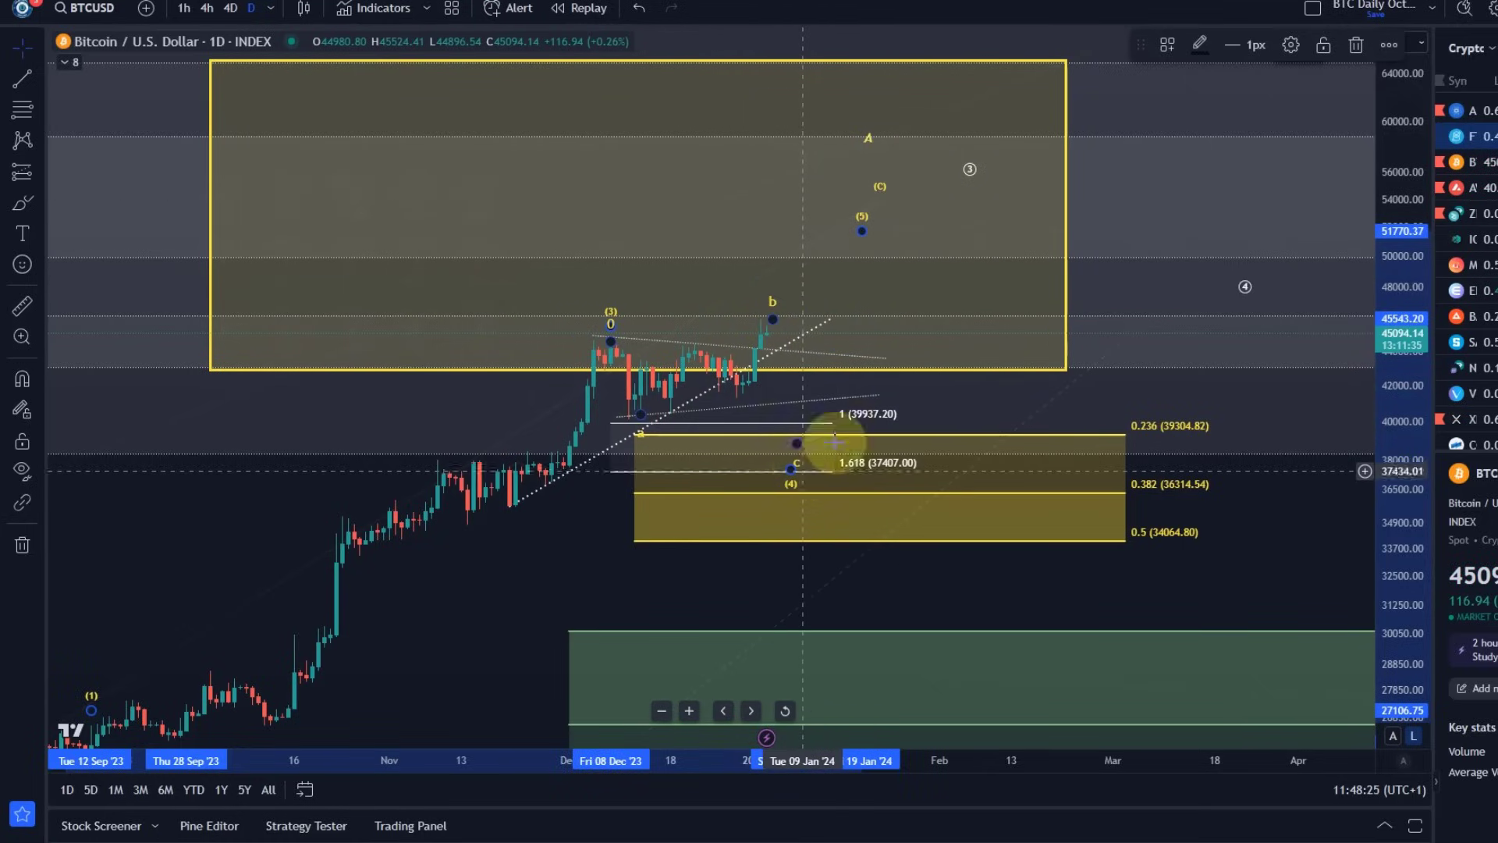
left_click(870, 384)
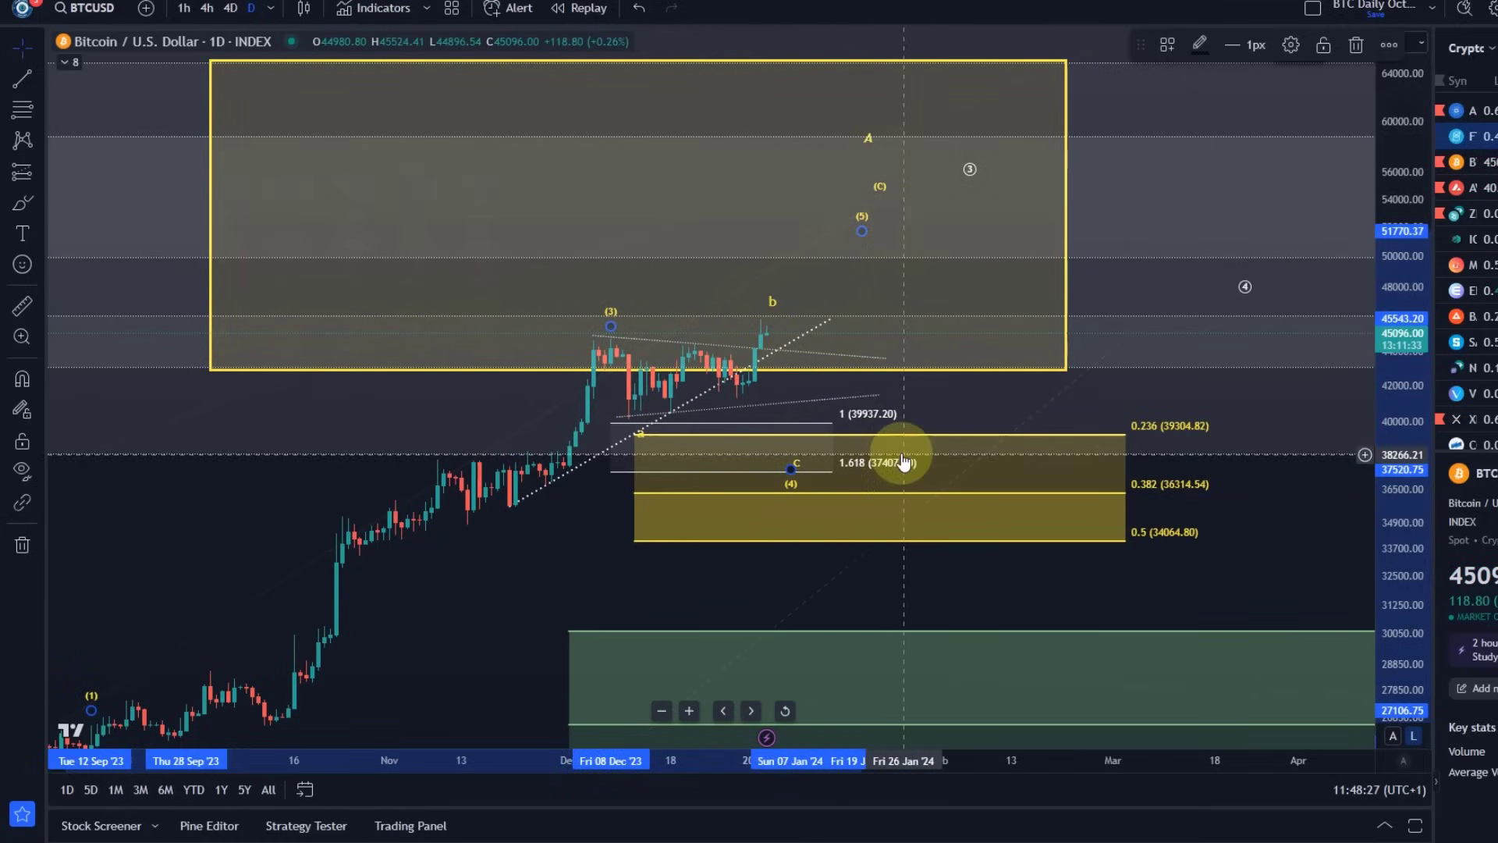
key("ctrl+Tab")
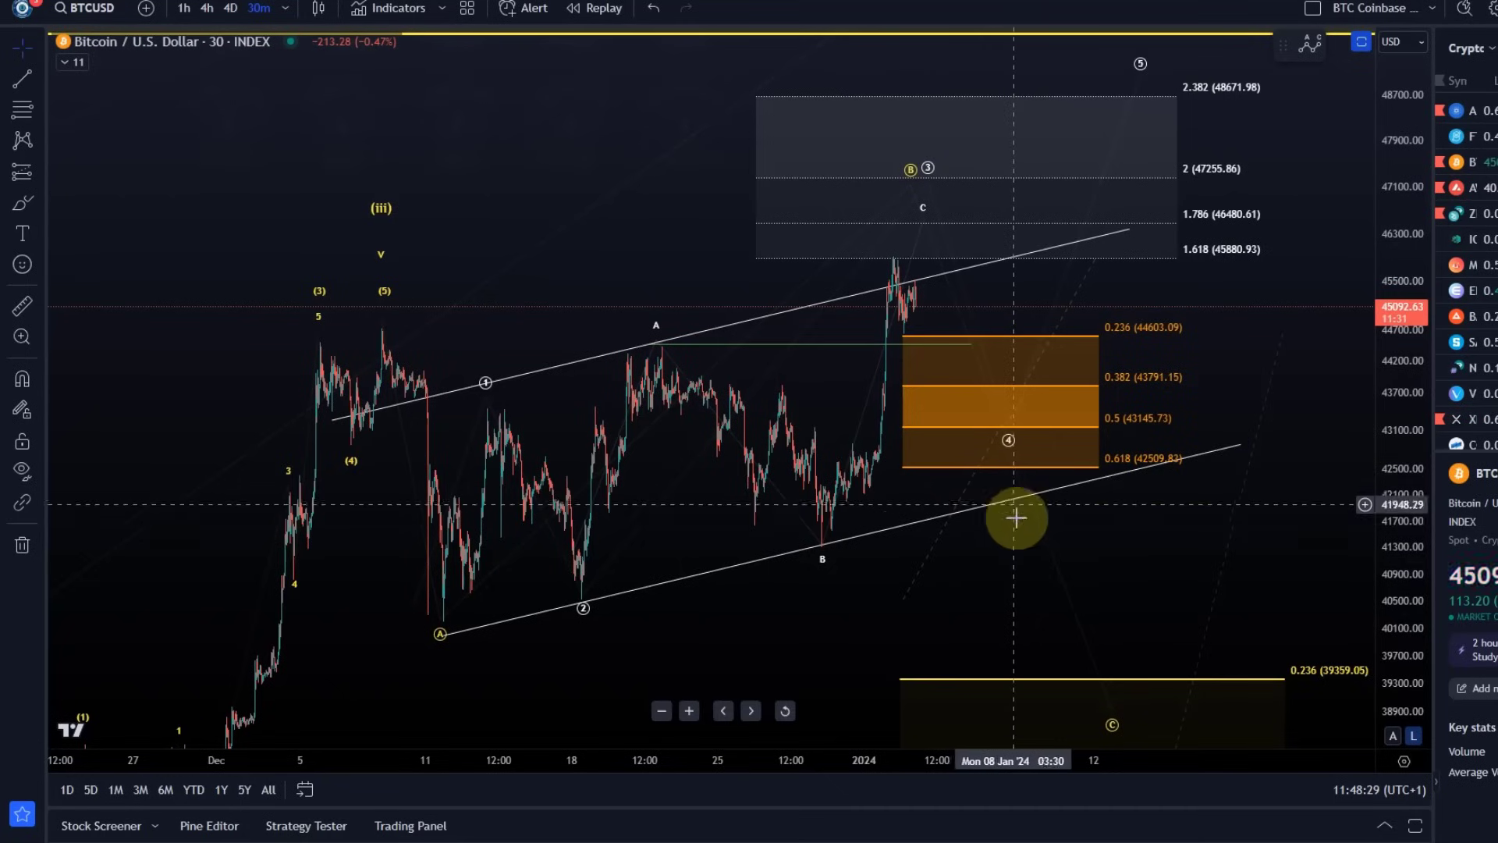
Compress the price scale and pan back to early December, keeping the extension targets 1.618–2.382 visible
left_click_drag(1371, 361, 1400, 499)
left_click_drag(1059, 499, 133, 300)
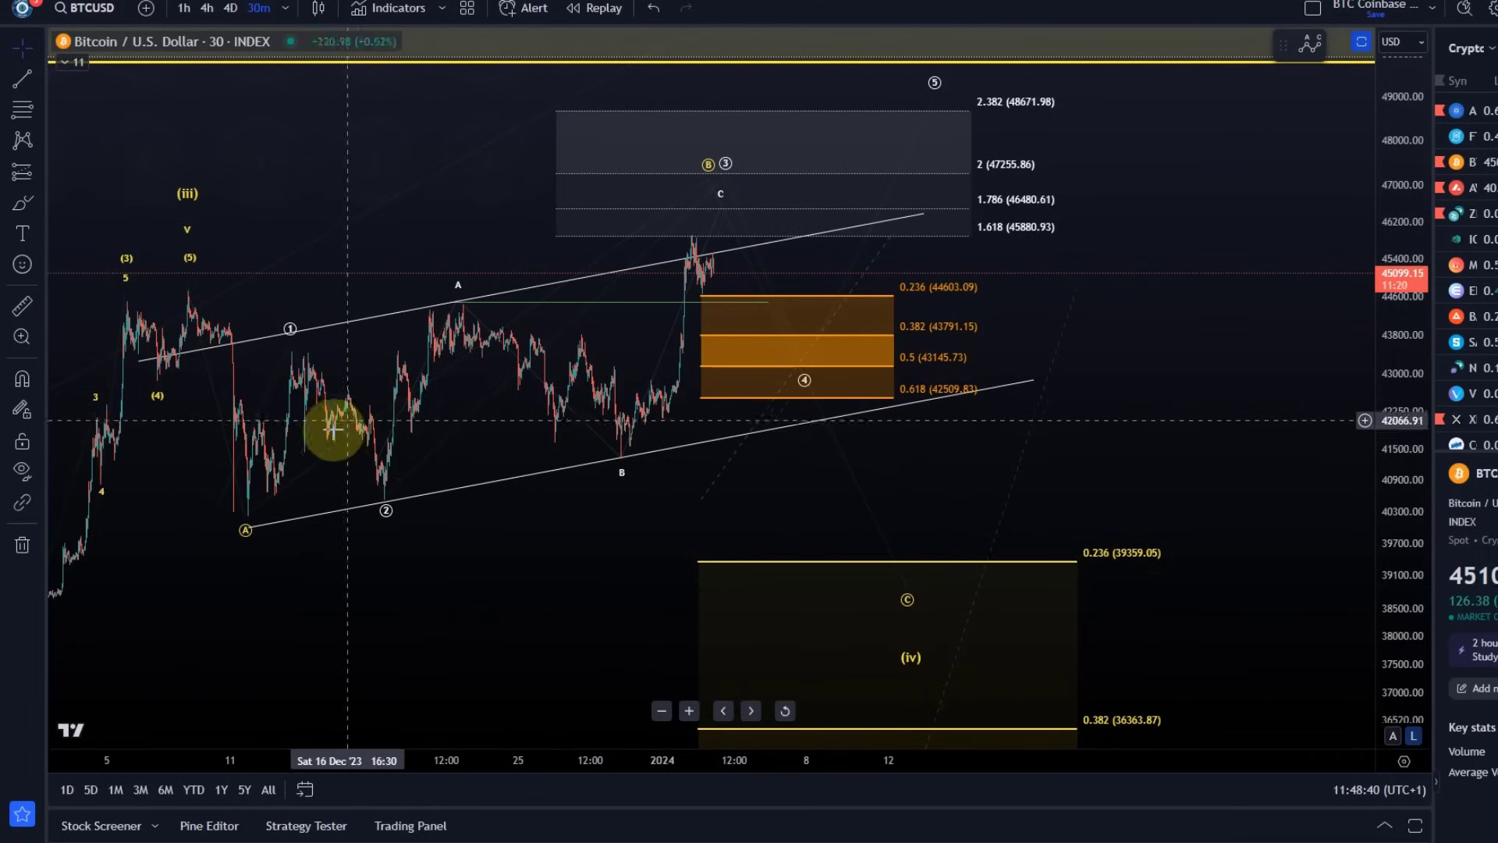
left_click_drag(578, 578, 491, 635)
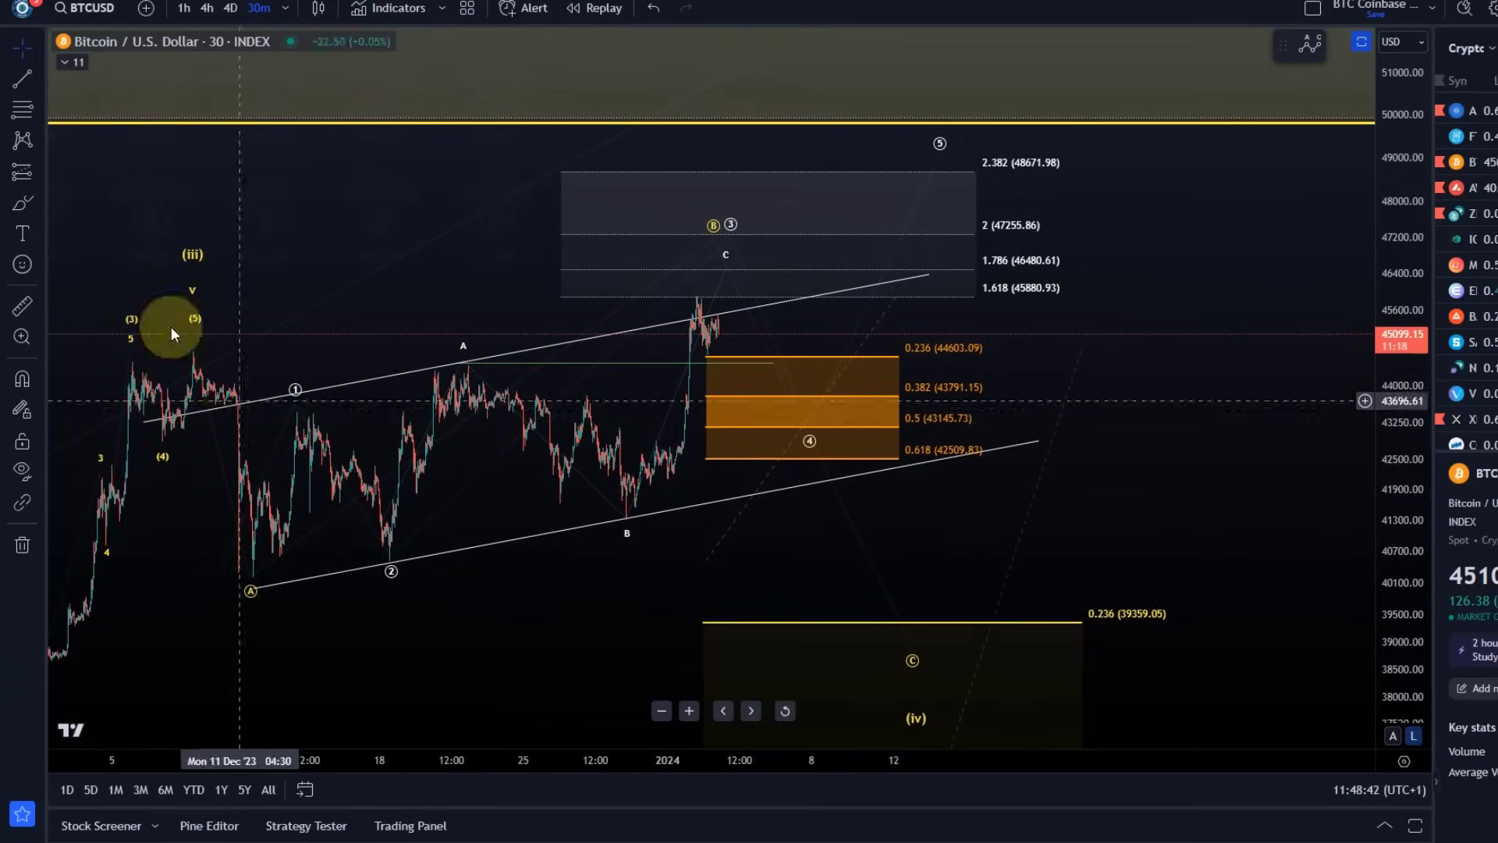
left_click(14, 205)
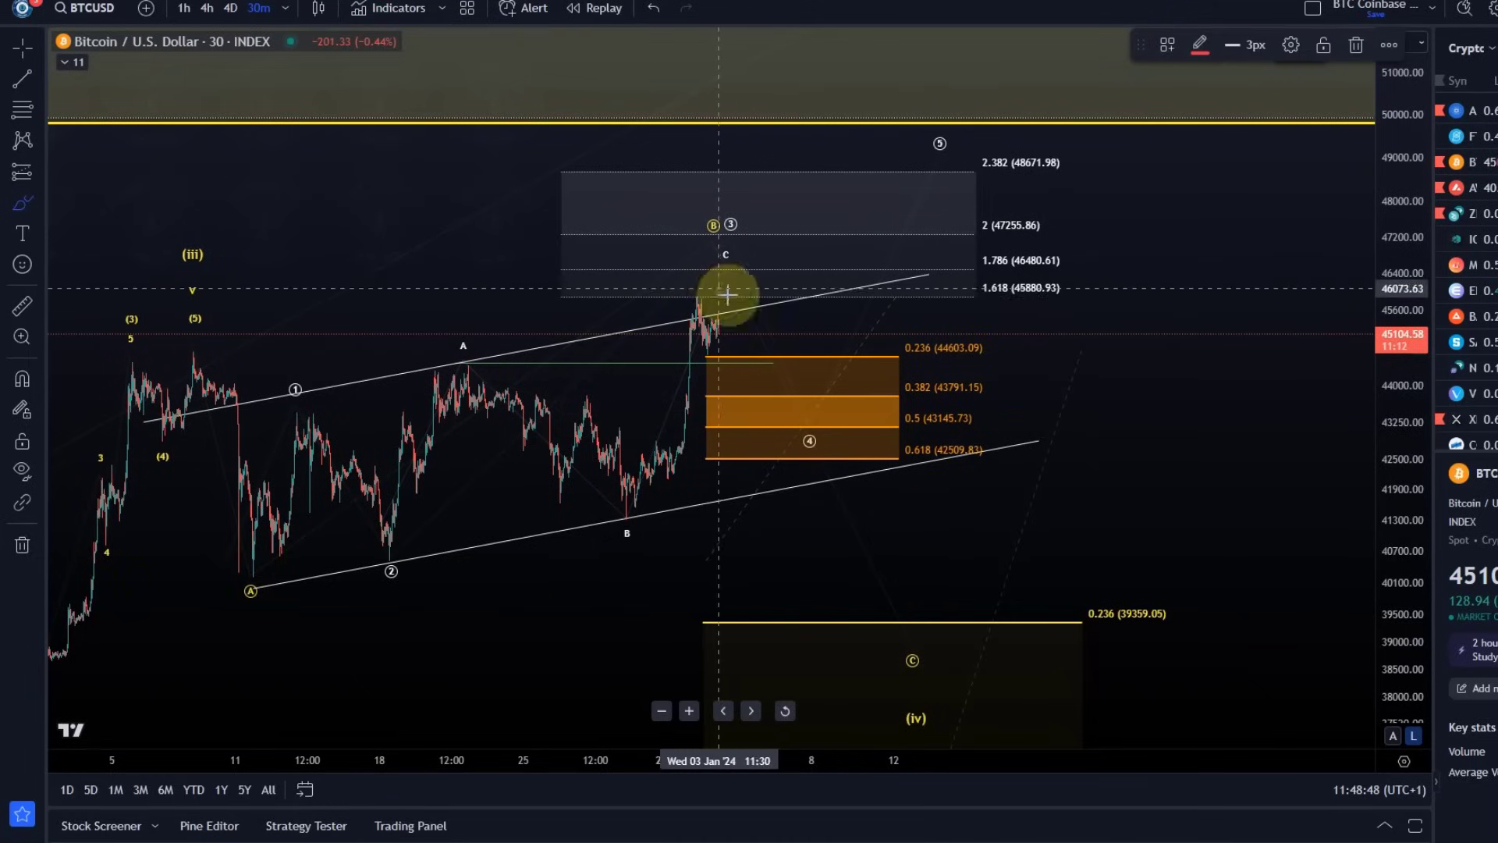
mouse_move(722, 290)
left_mouse_down()
mouse_move(804, 431)
mouse_move(918, 182)
left_mouse_up()
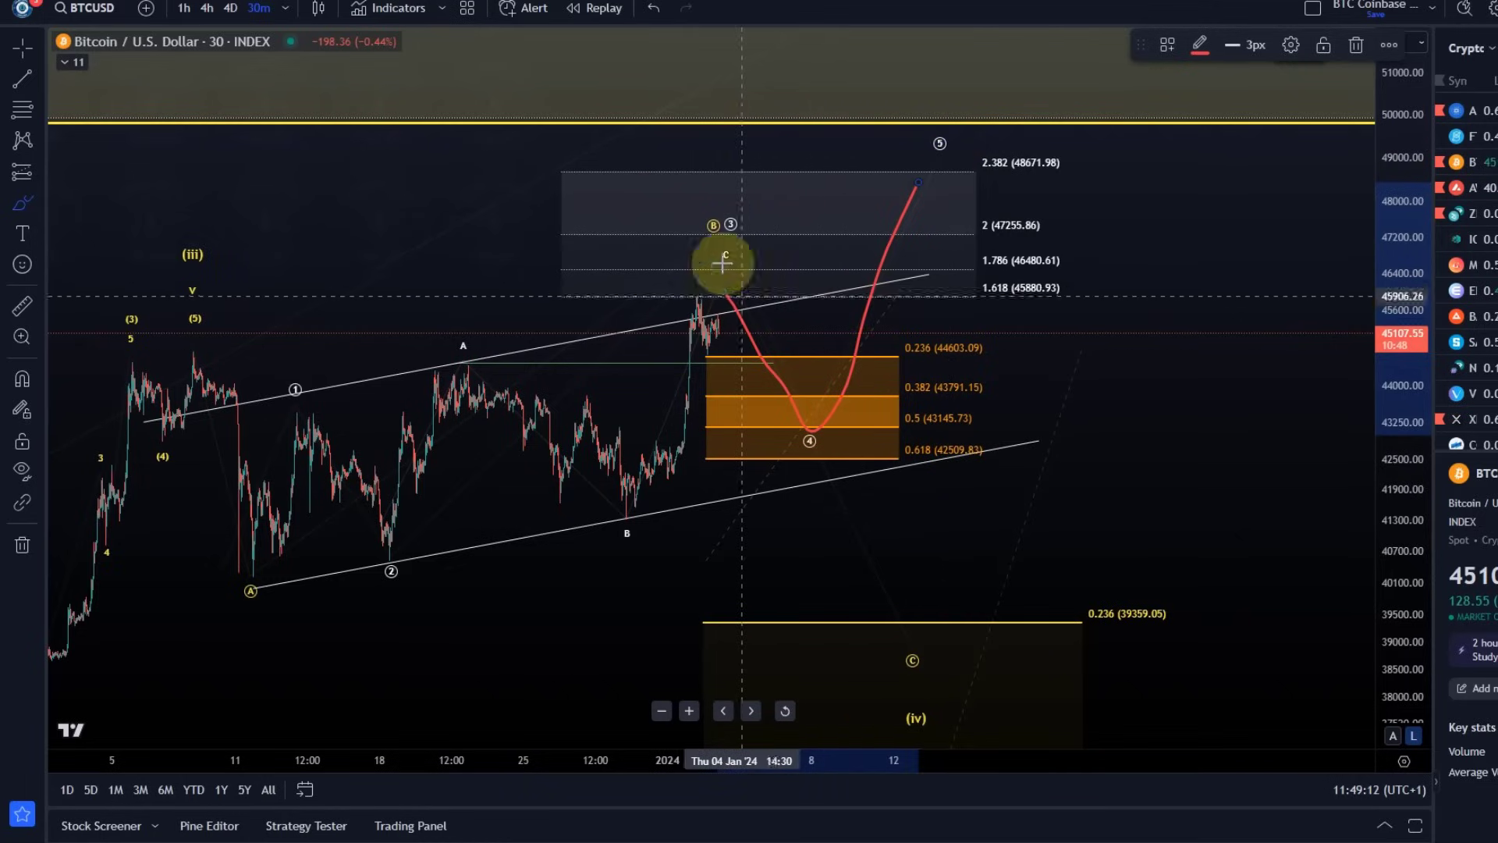
left_click(654, 9)
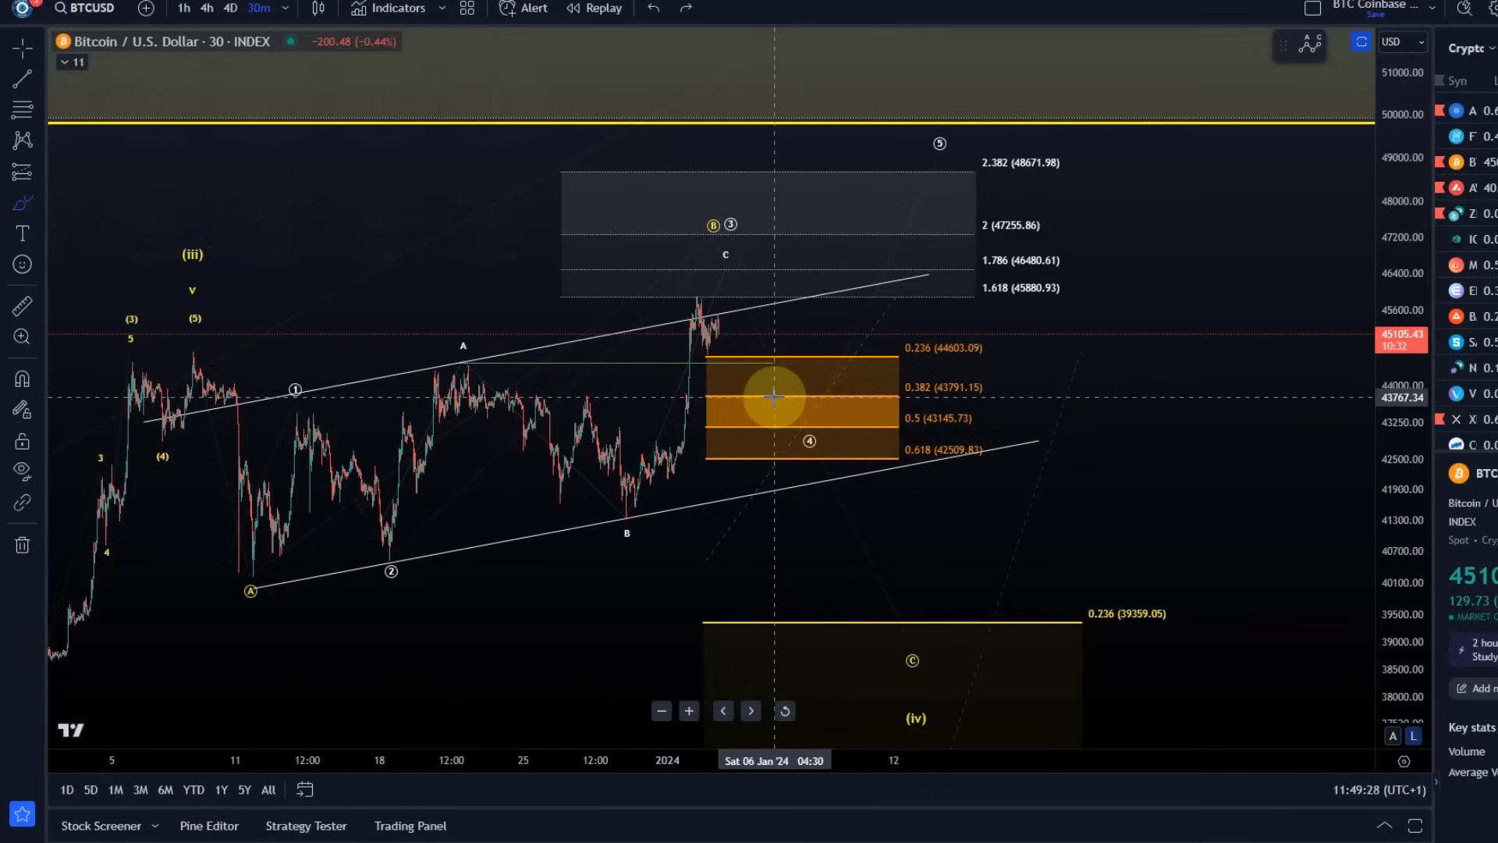
Switch the chart to 1-hour candles and centre on the recent price action
left_click(183, 10)
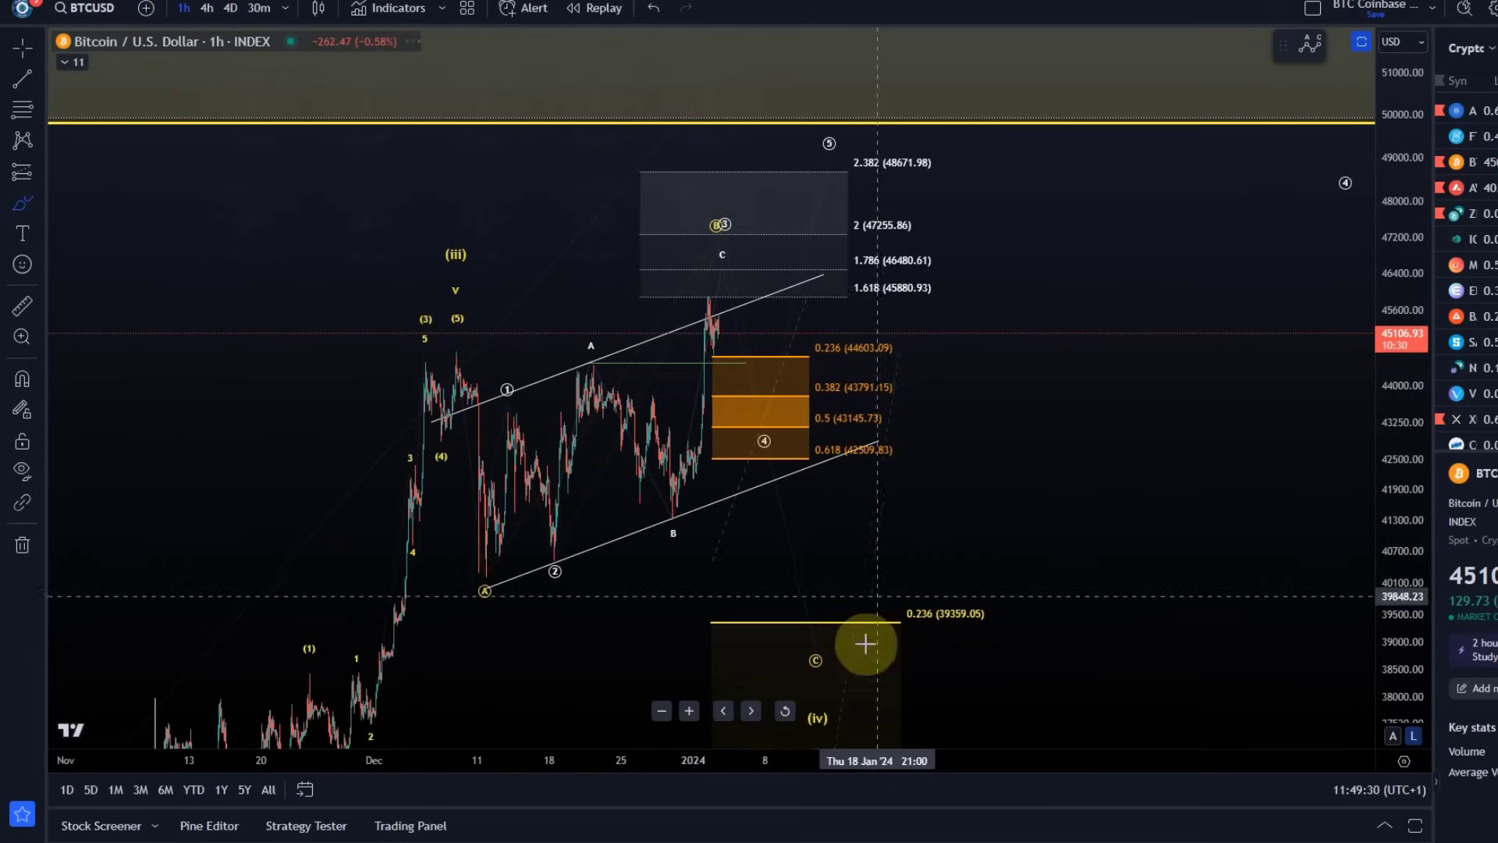
scroll(865, 644, "up", 3)
left_click_drag(856, 589, 1233, 555)
scroll(1337, 479, "up", 3)
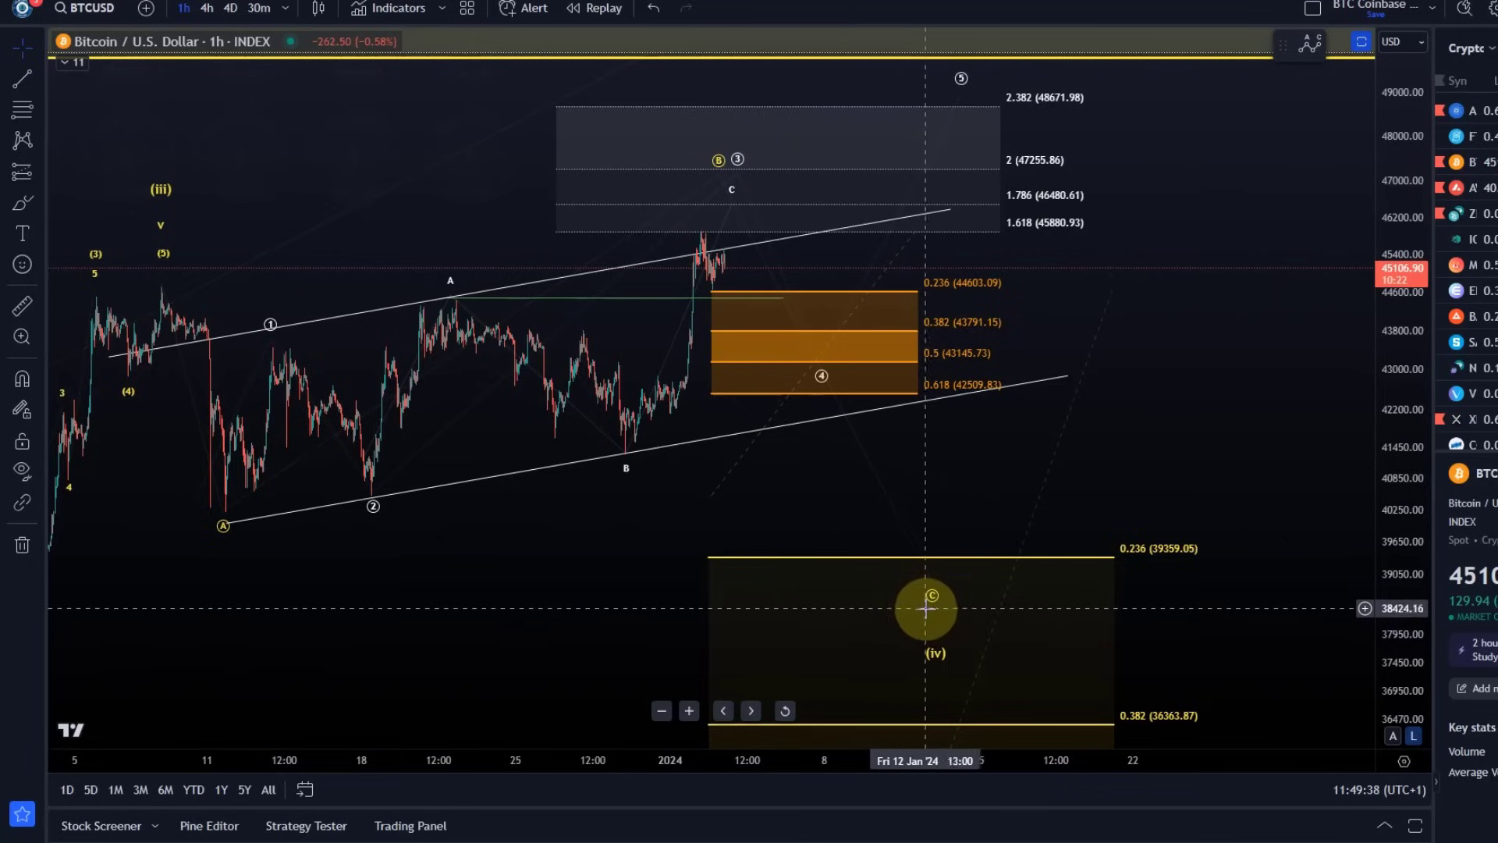
Lower the projected wave (C) point into the yellow zone and settle wave (4) in the orange zone
left_click_drag(937, 587, 927, 622)
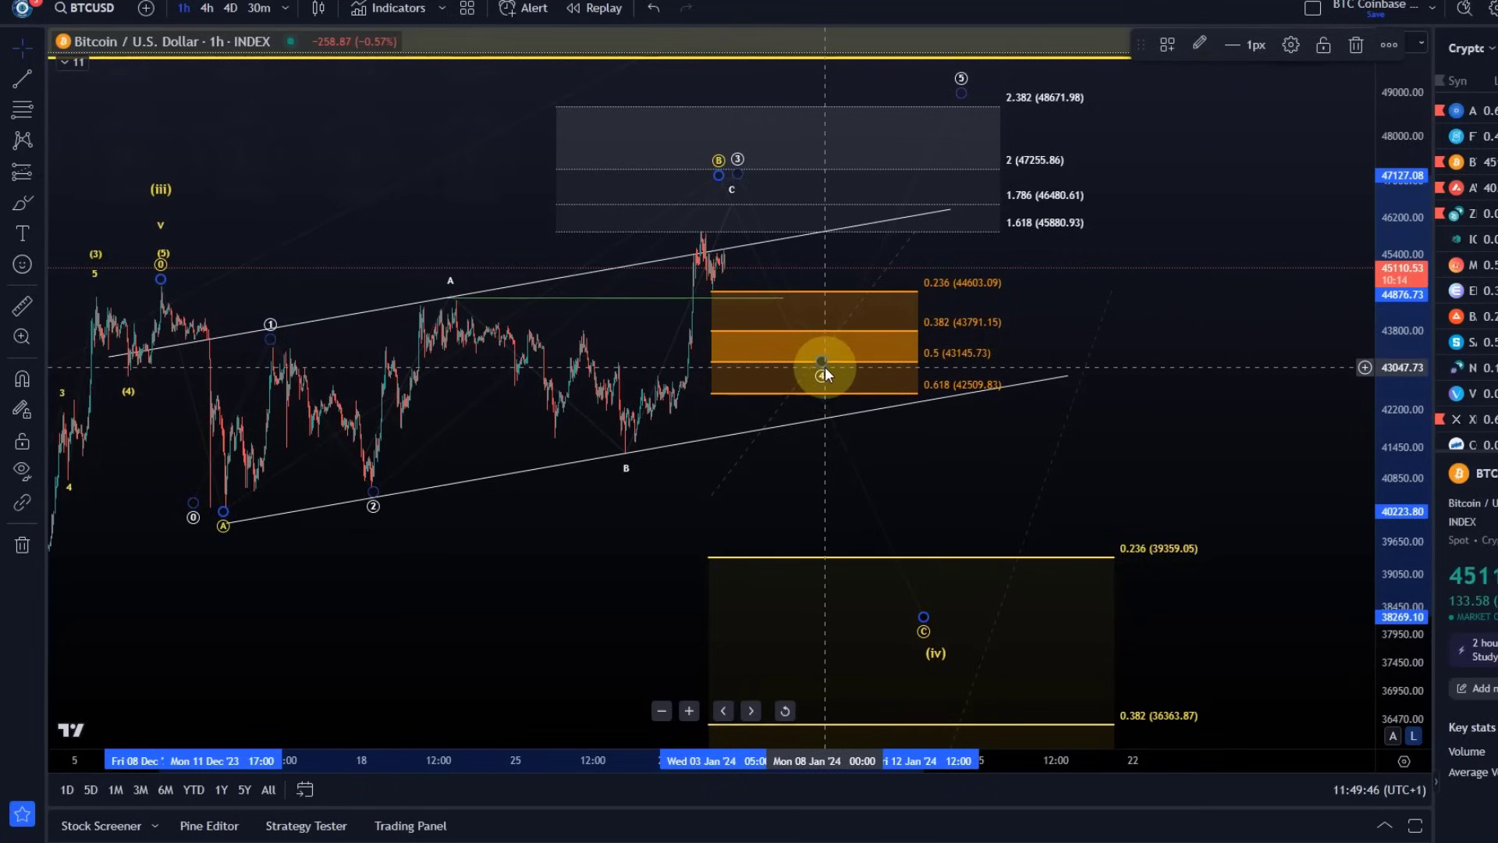
left_click_drag(825, 366, 812, 362)
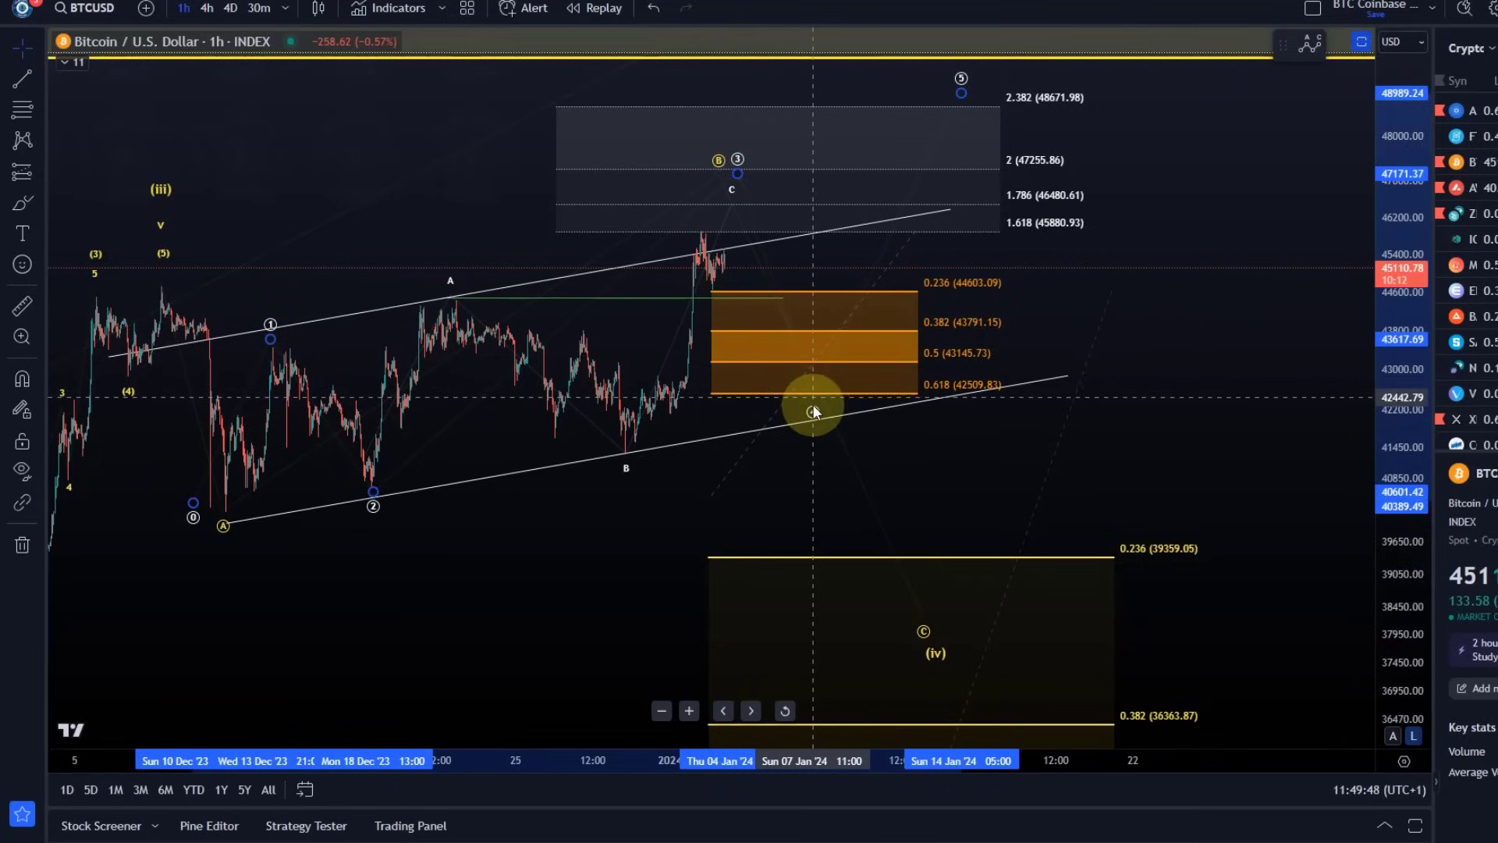
left_click_drag(805, 379, 806, 381)
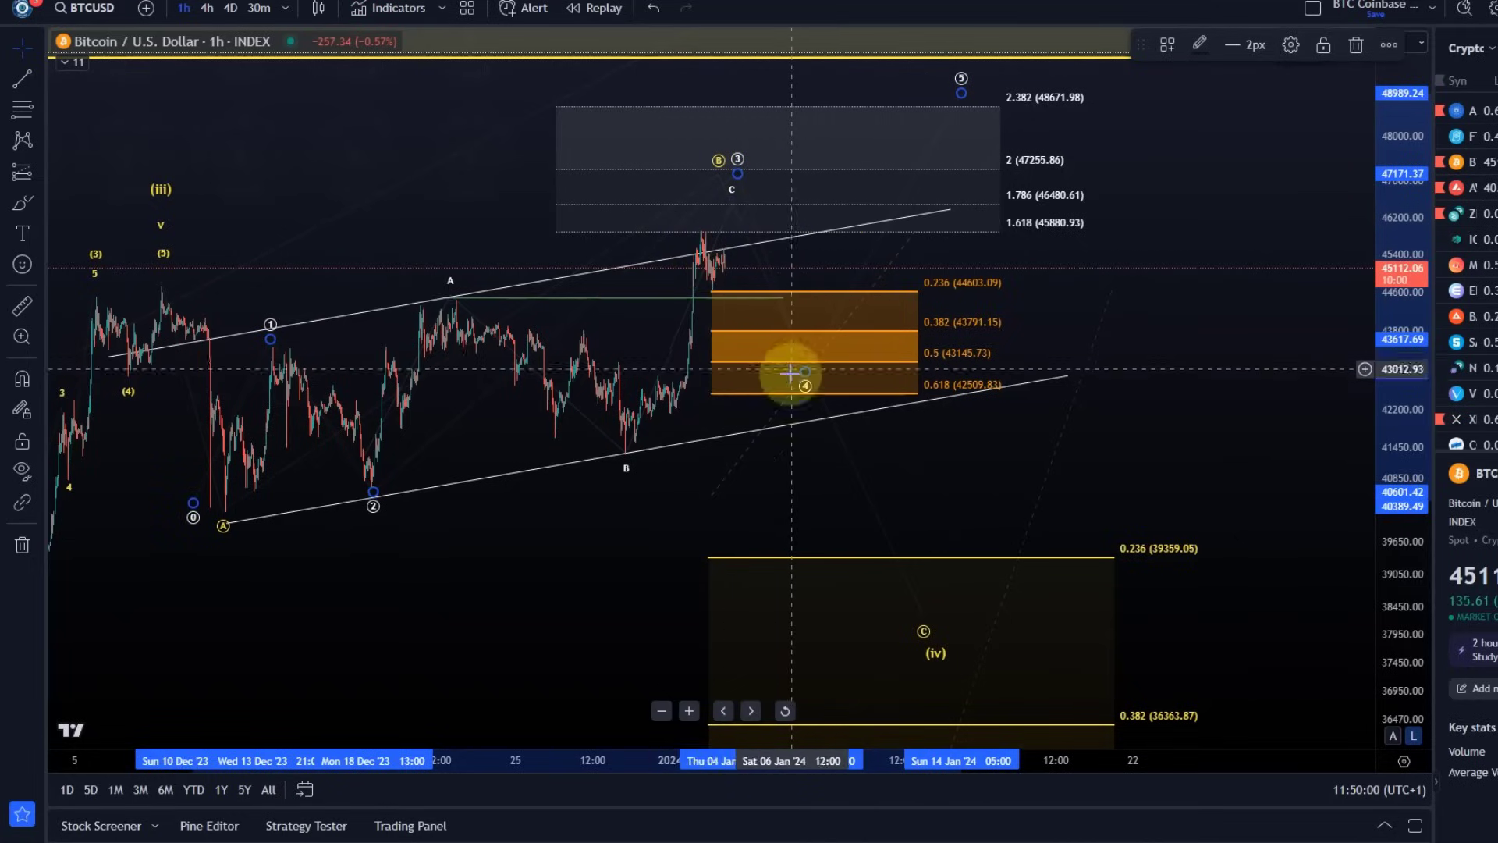
left_click_drag(793, 378, 306, 500)
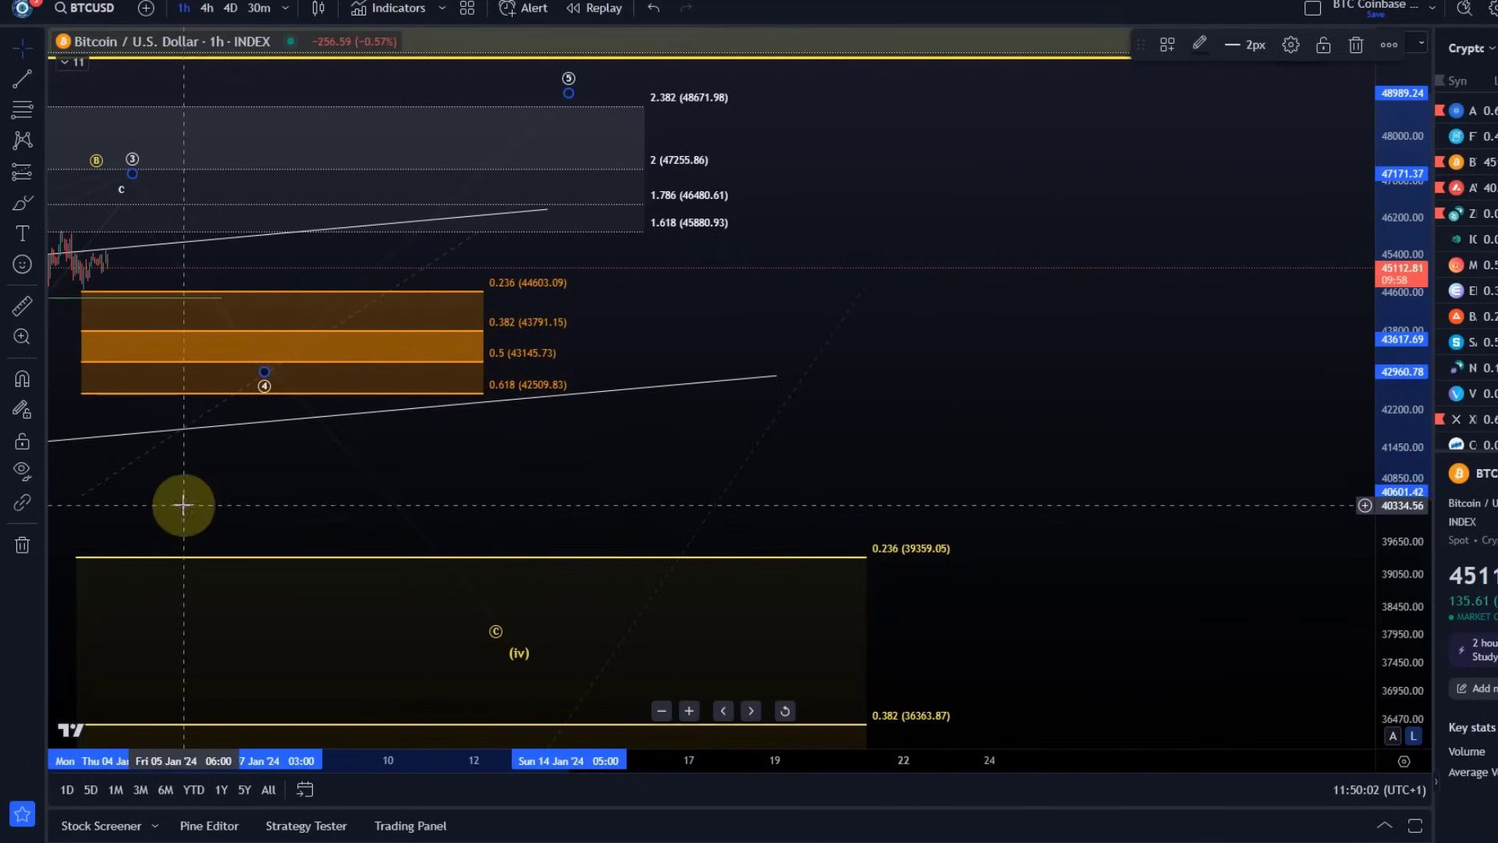
left_click_drag(188, 503, 982, 596)
scroll(765, 435, "up", 4)
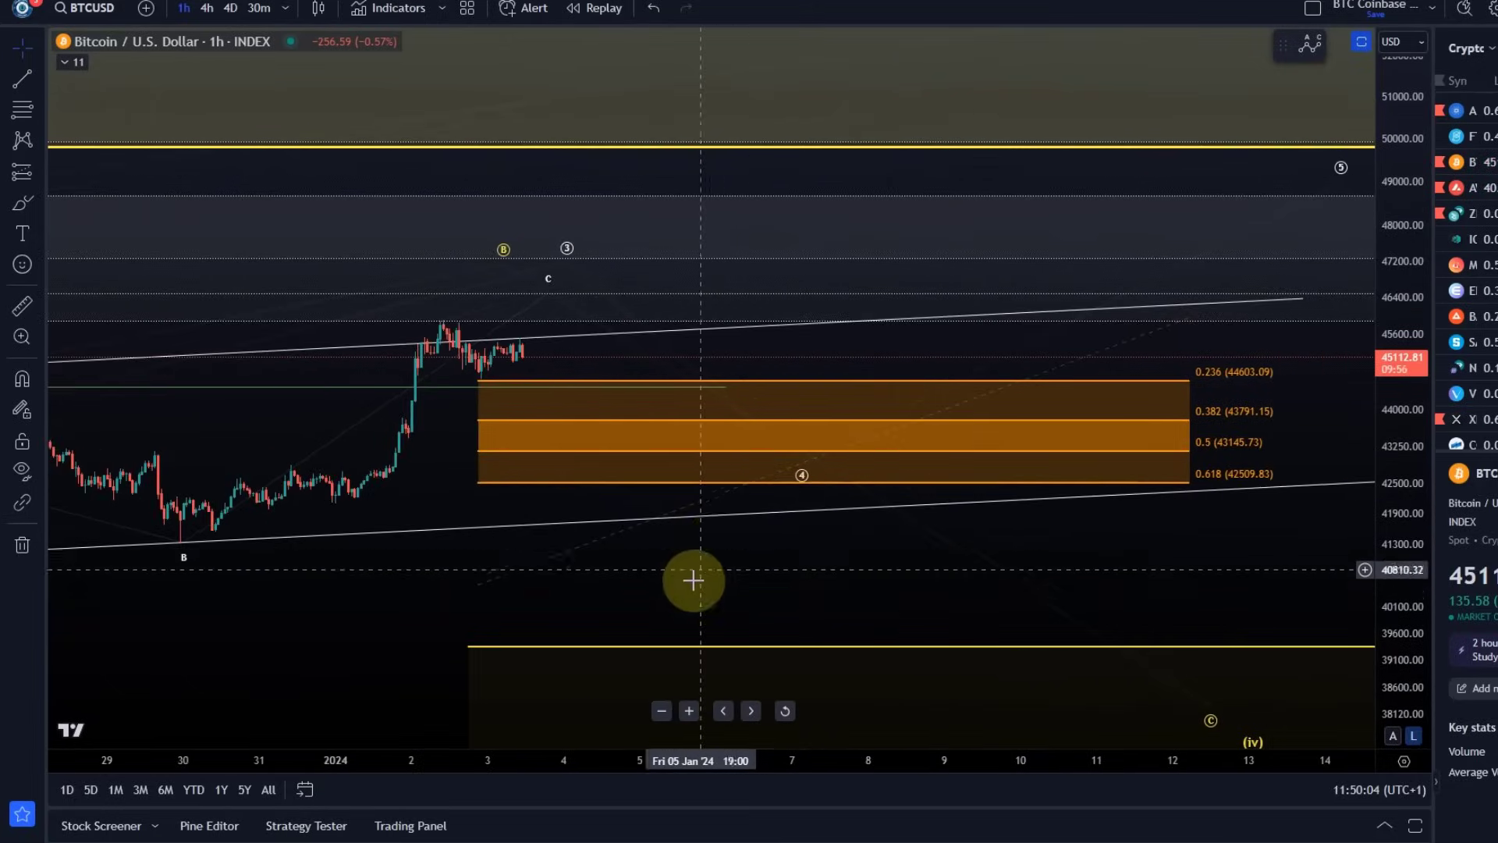
left_click_drag(692, 579, 979, 629)
scroll(679, 398, "up", 3)
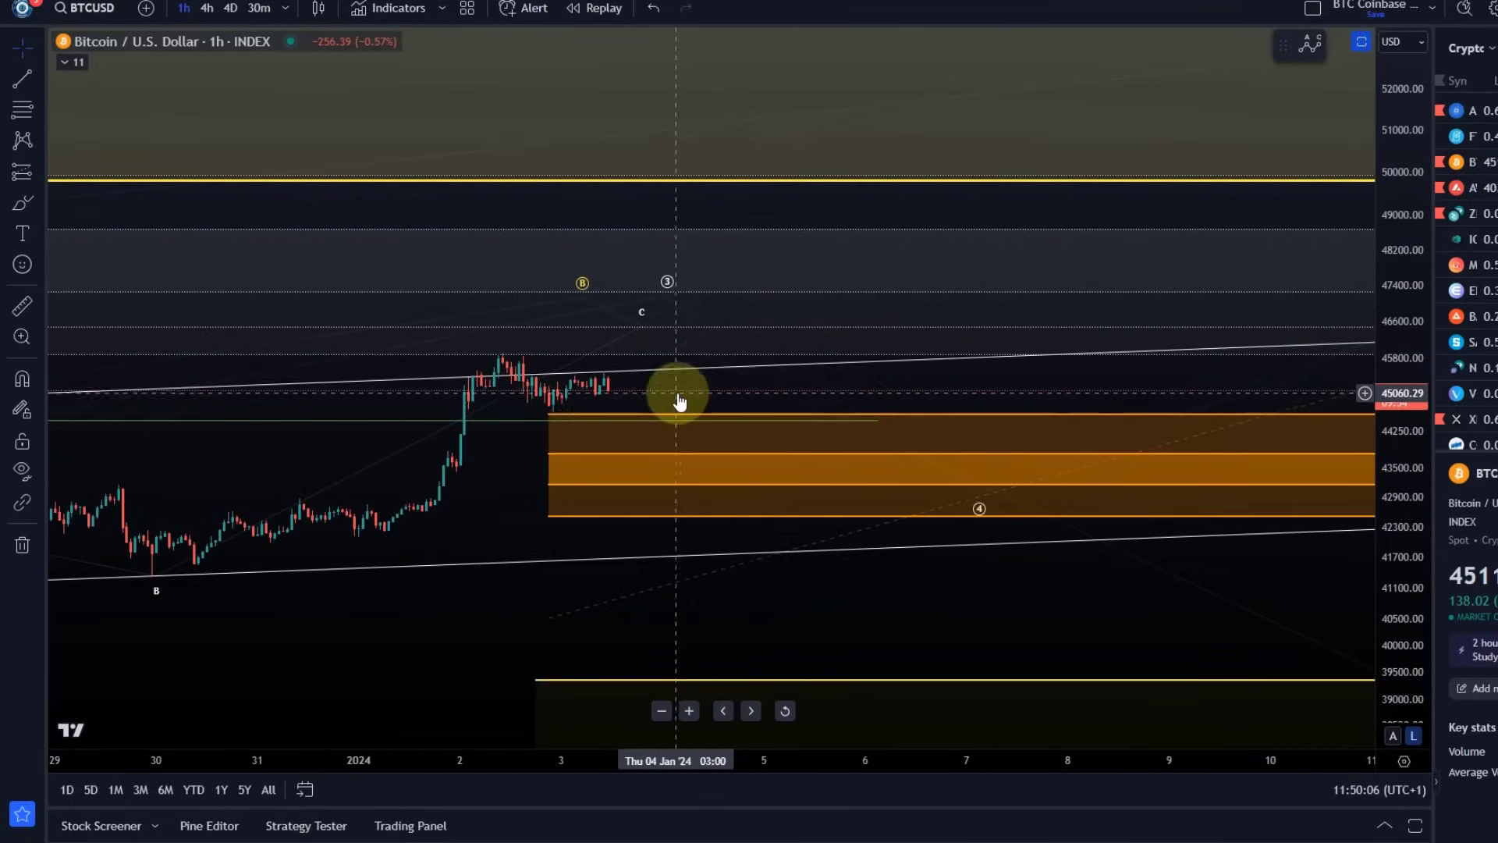
scroll(692, 368, "down", 5)
scroll(710, 426, "down", 3)
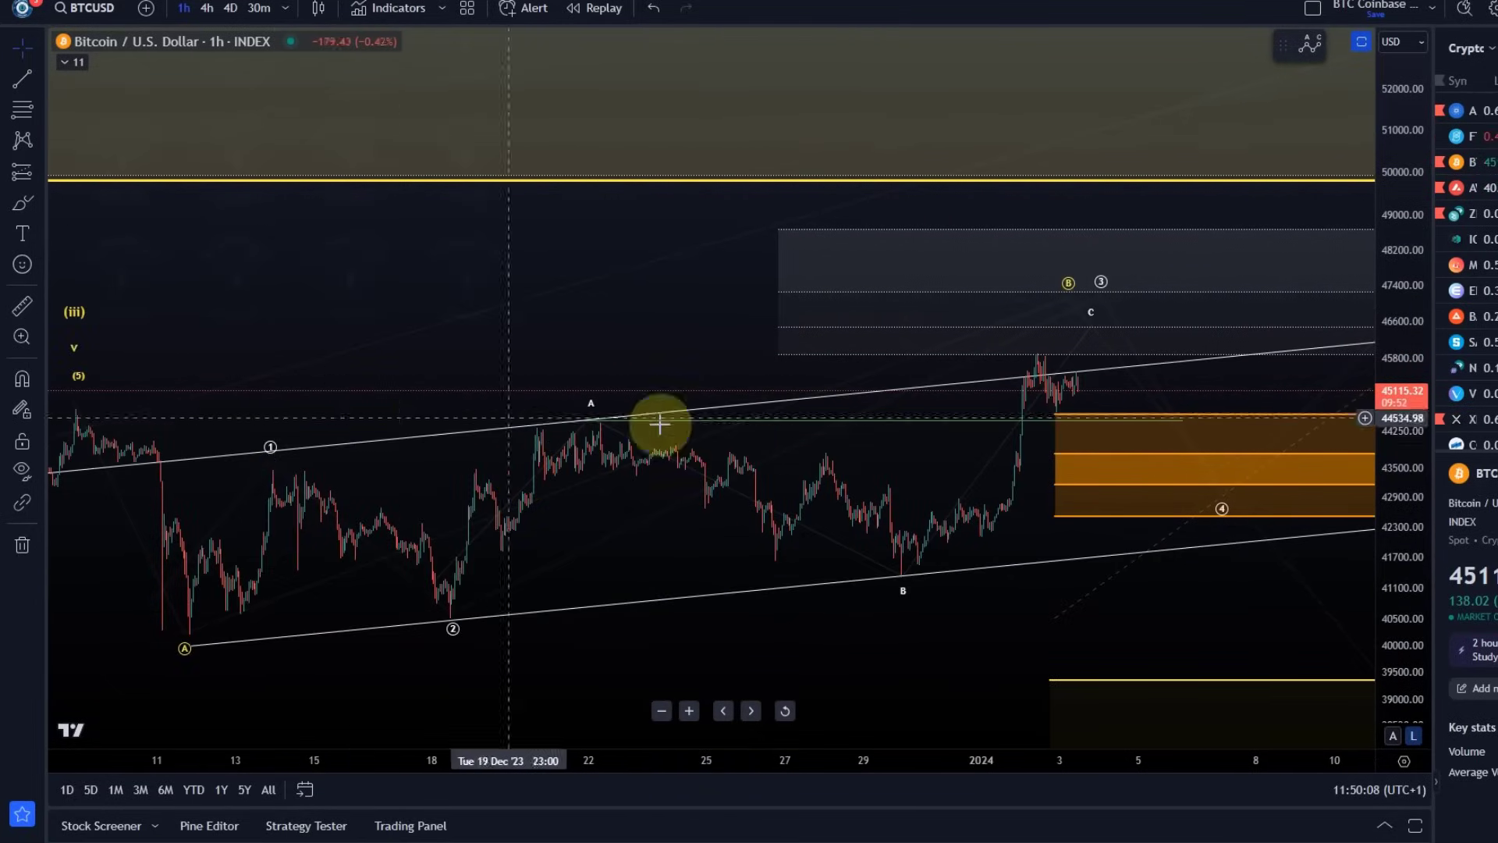
scroll(943, 428, "up", 4)
scroll(943, 428, "up", 2)
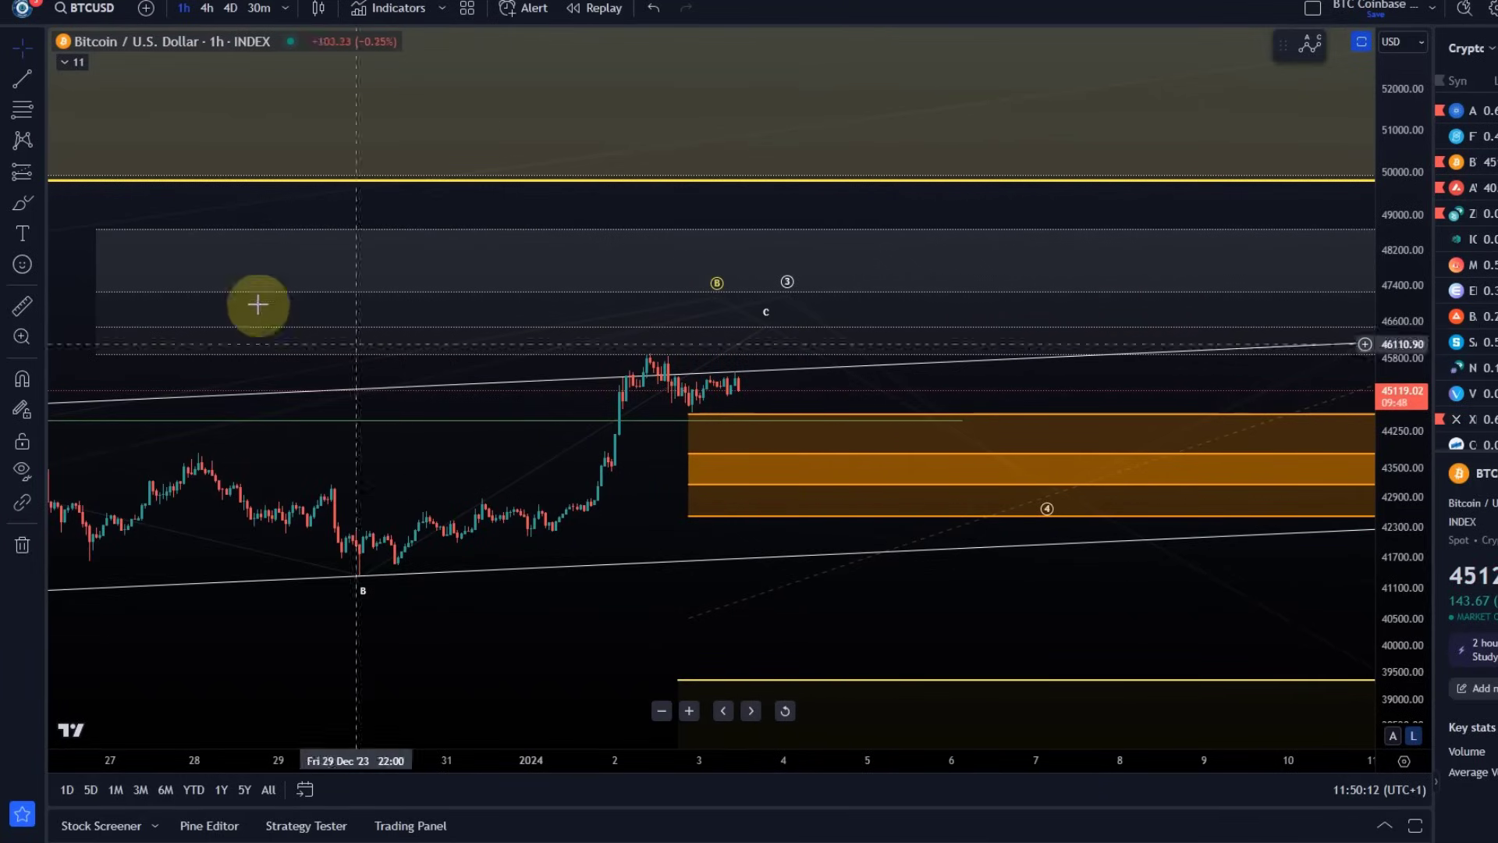
Draw an Elliott impulse wave from the late-December low (0) through the dip (4) to (5) above the peak
left_click(36, 156)
left_click(83, 394)
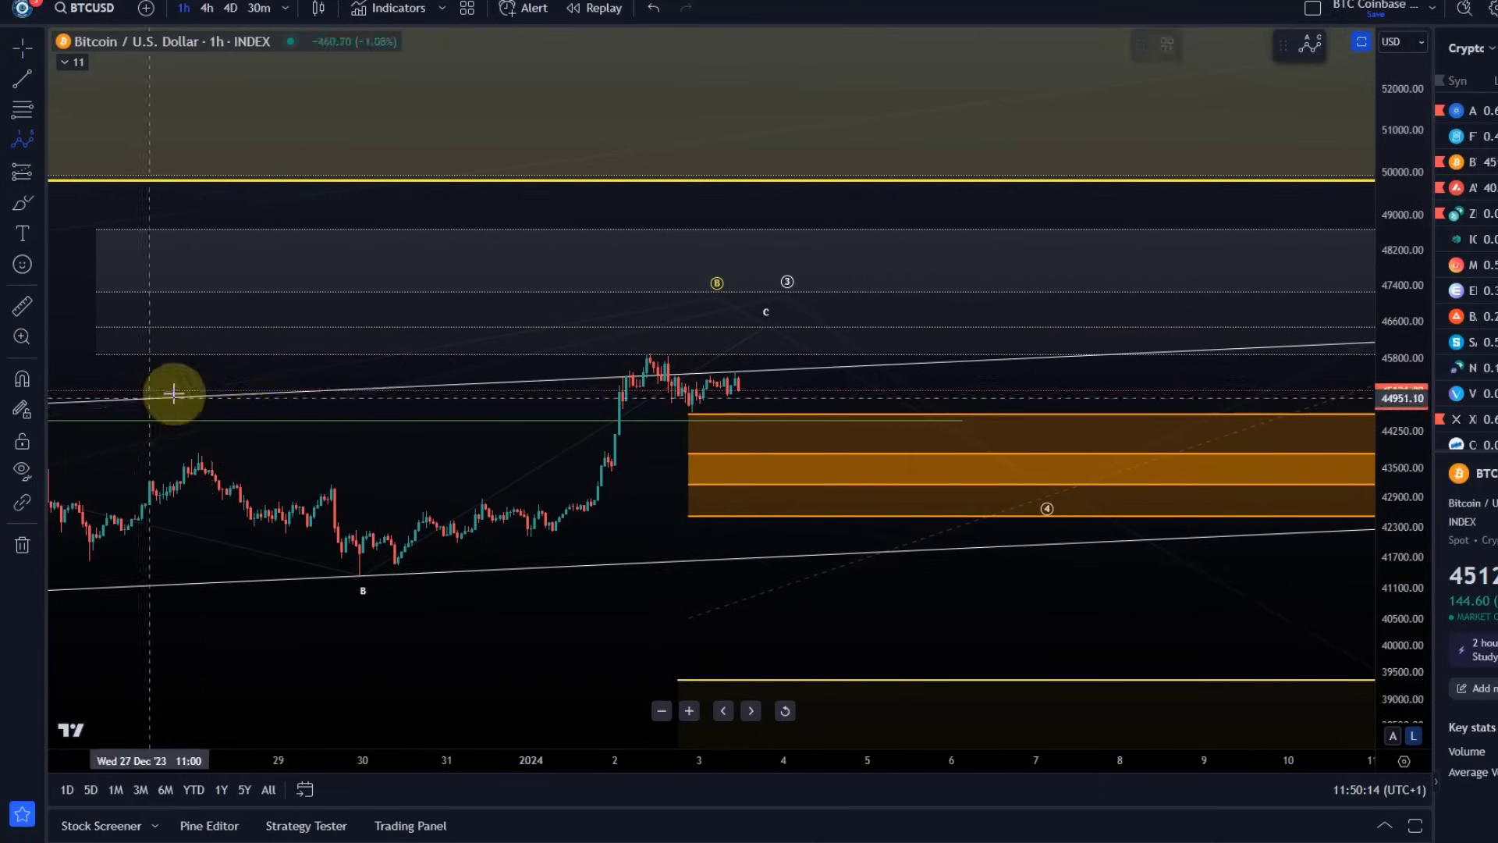
left_click_drag(361, 585, 453, 504)
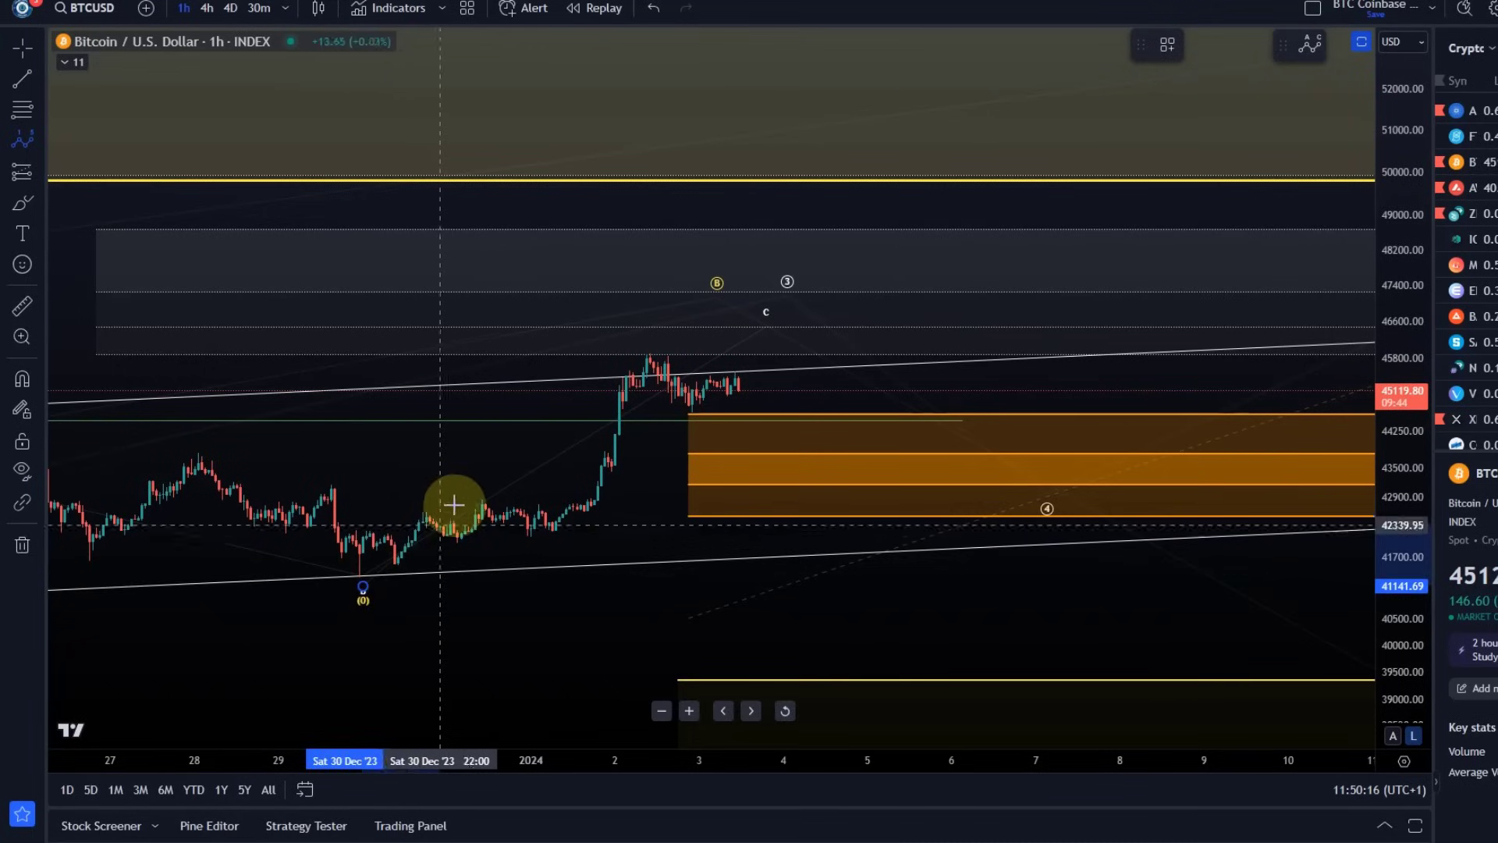
left_click(471, 502)
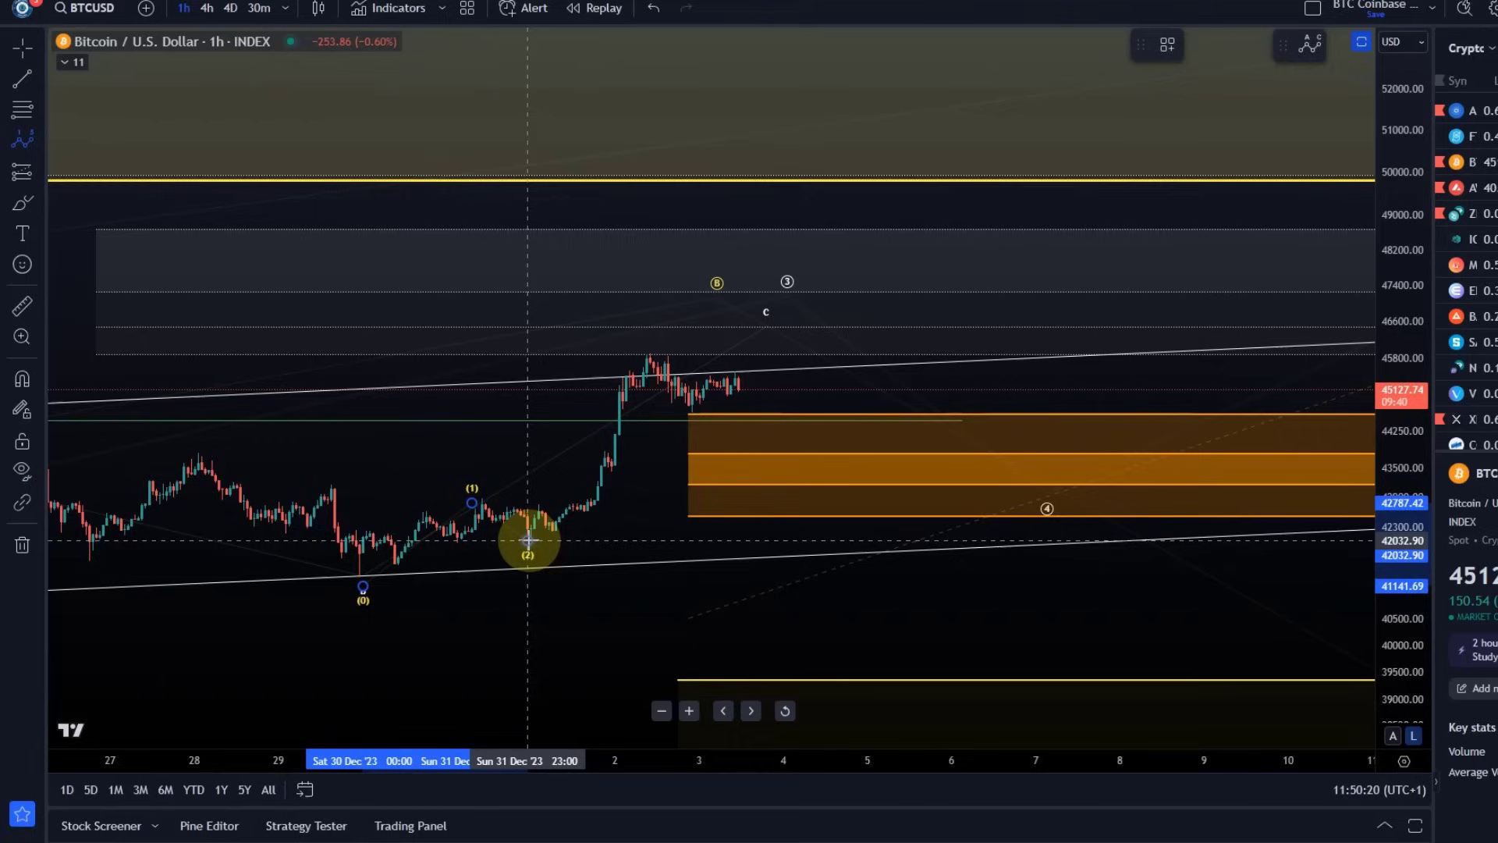
left_click(634, 354)
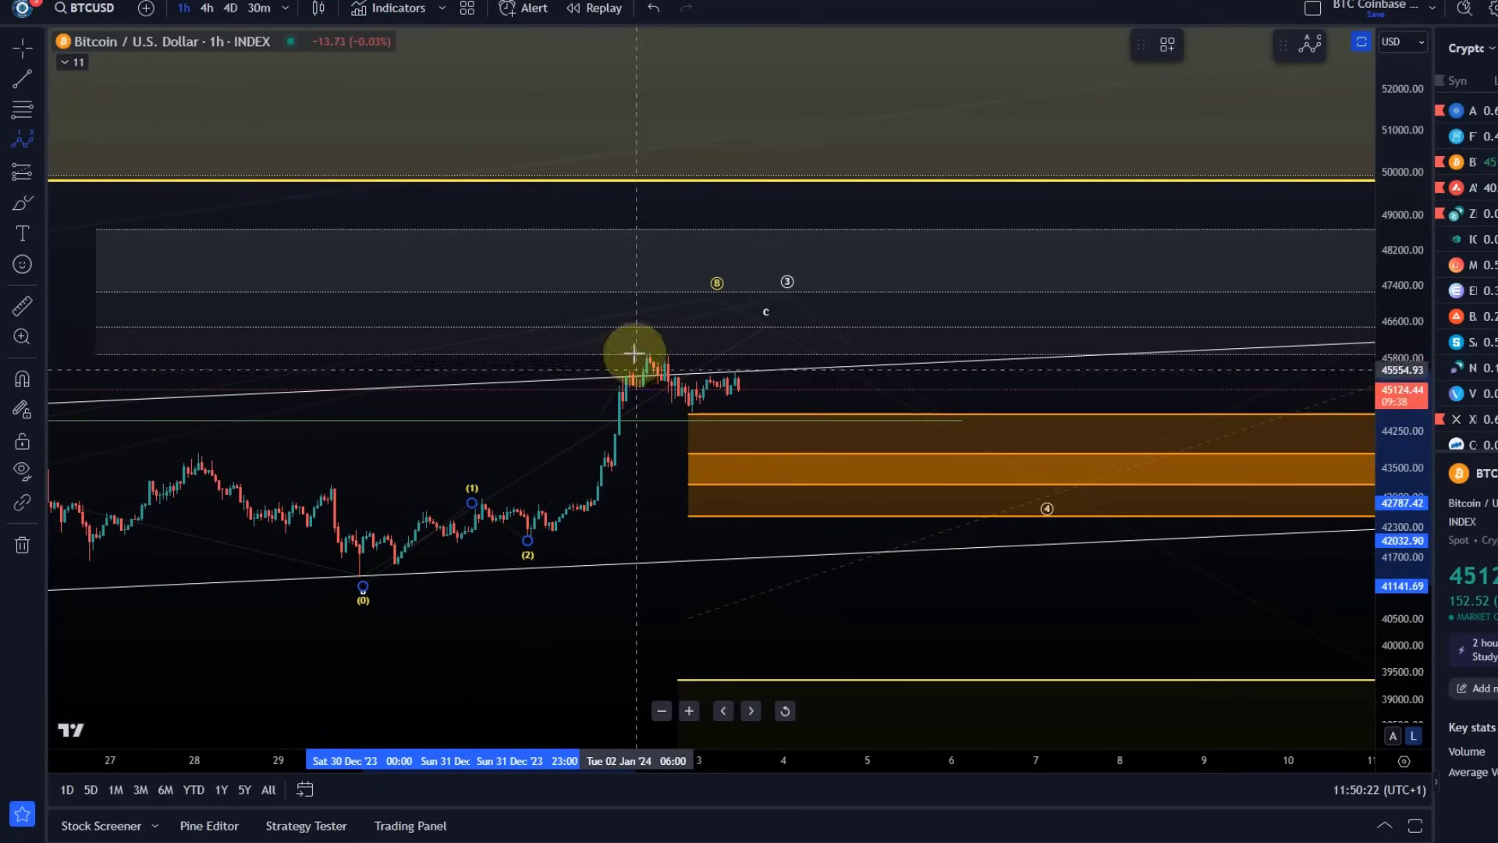
left_click(654, 341)
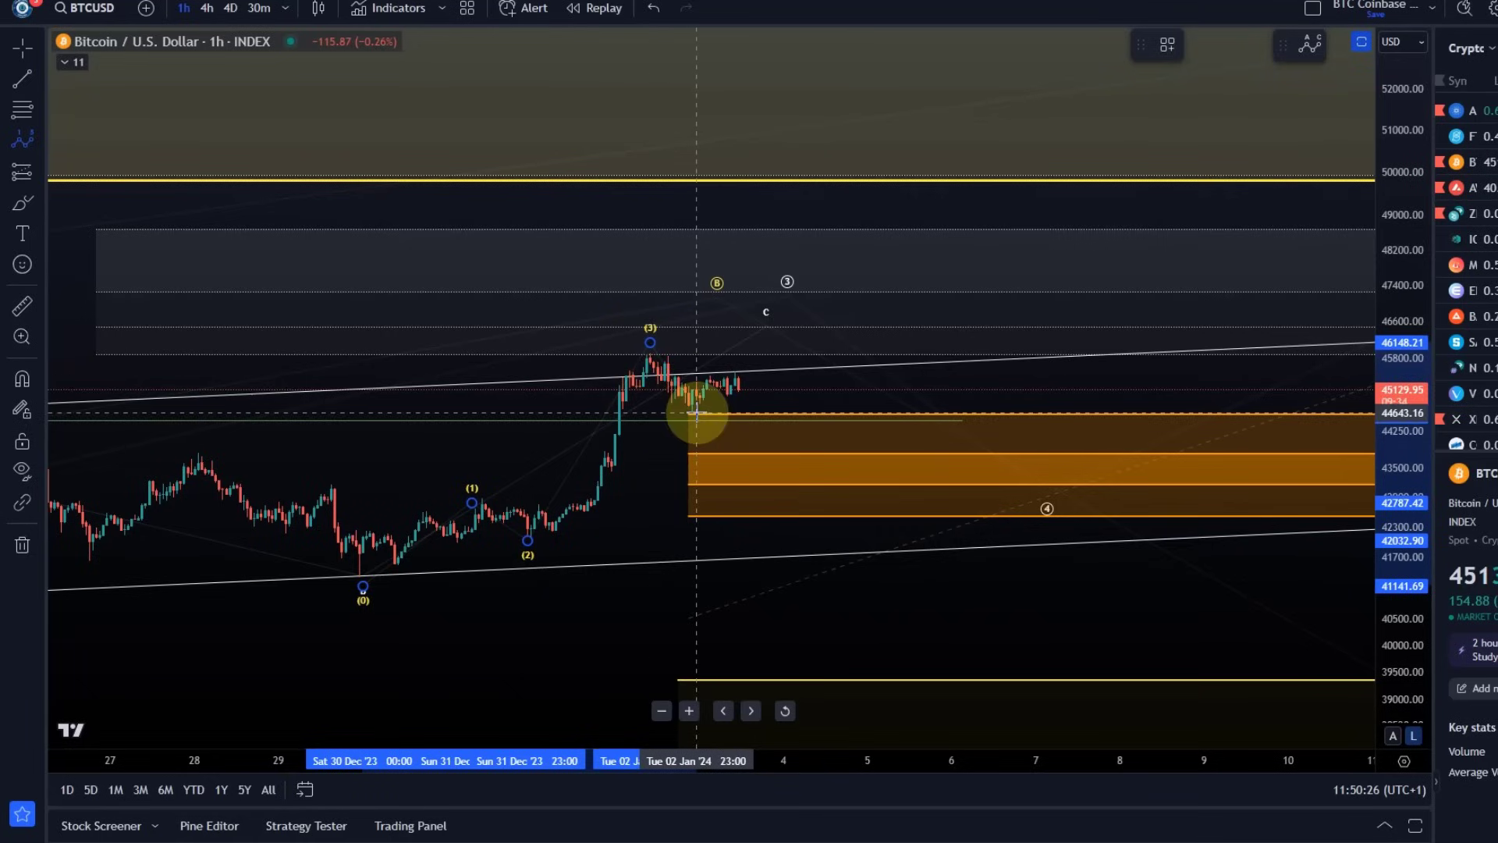
left_click(696, 412)
left_click(769, 331)
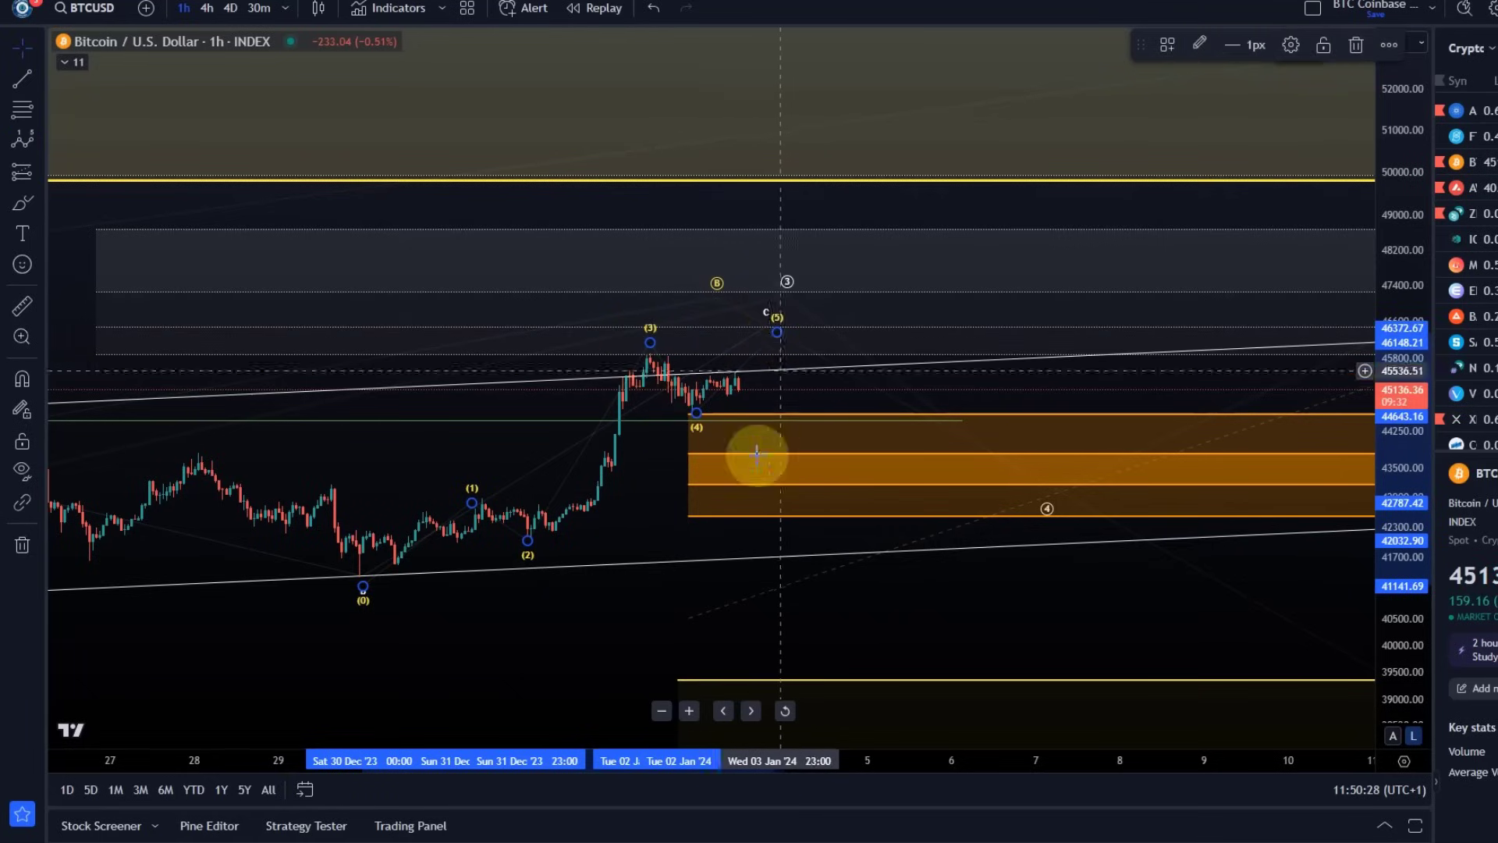
scroll(811, 585, "down", 3)
left_click_drag(779, 654, 258, 711)
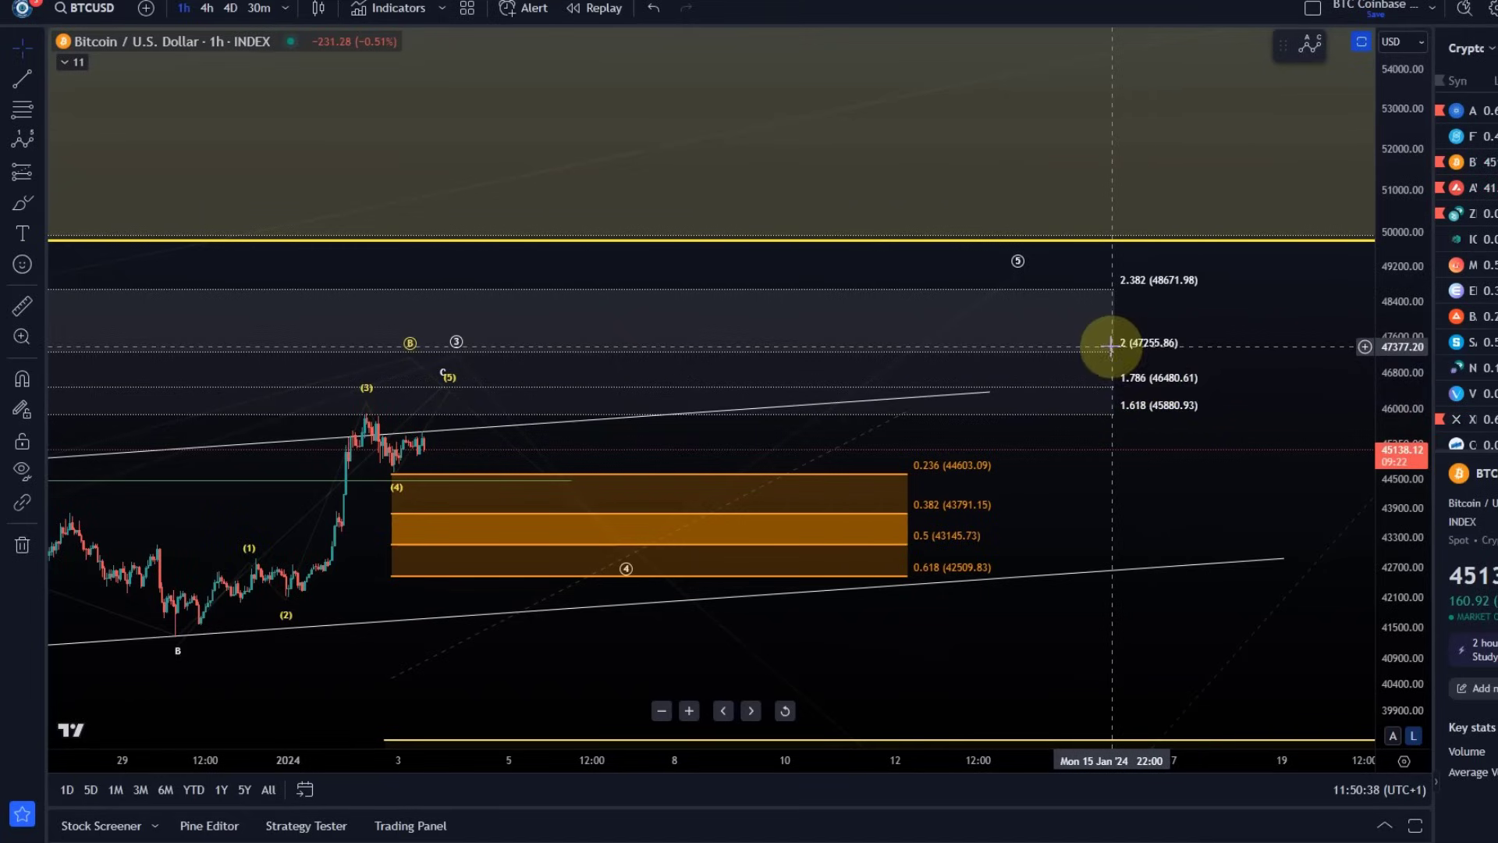
Delete the (0)–(5) Elliott impulse drawing, keeping the A-B-C count and Fibonacci zones
left_click(456, 379)
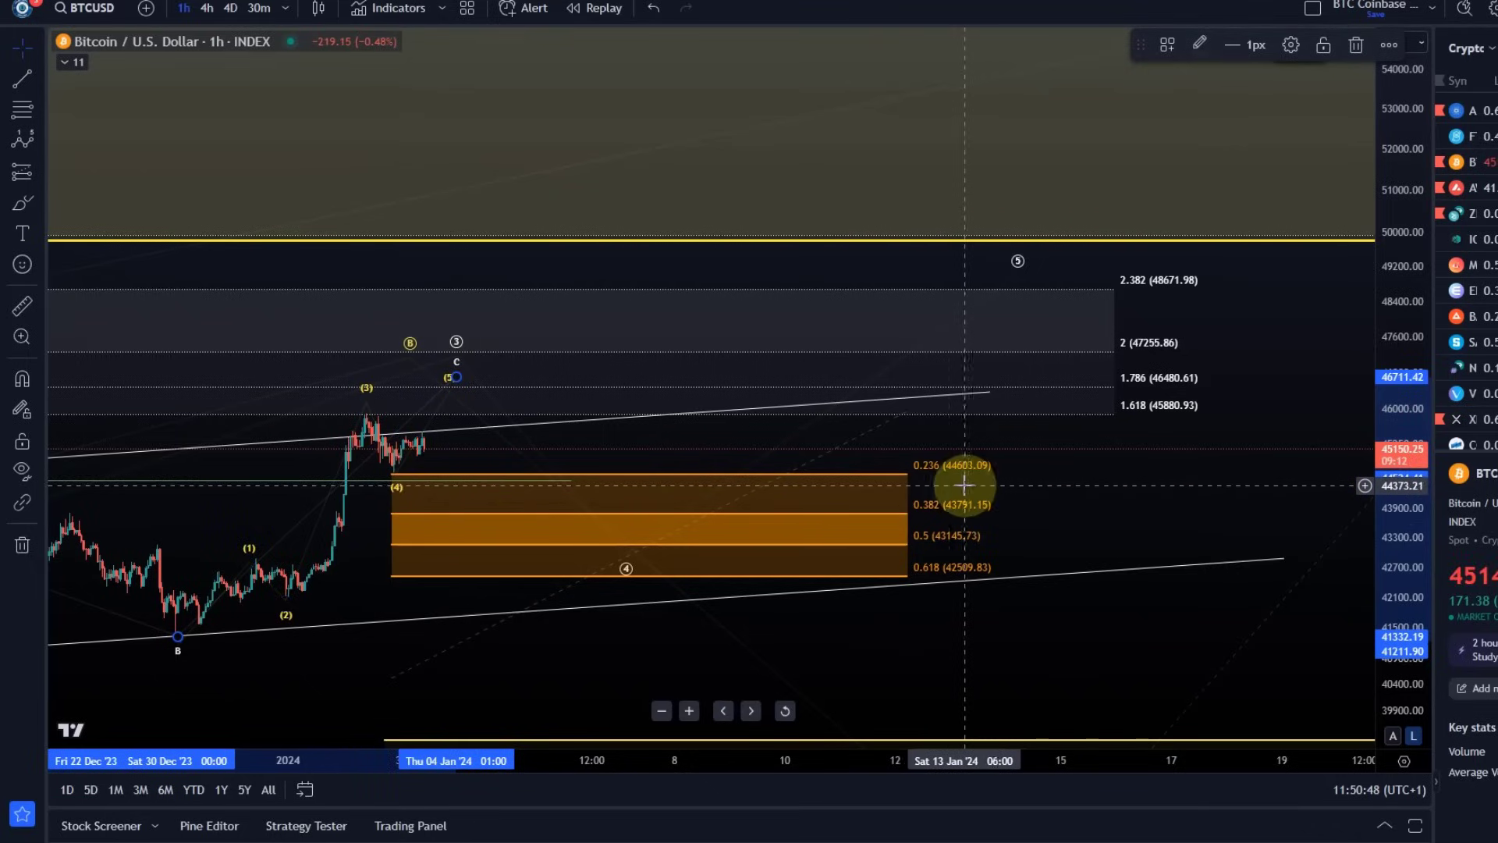
scroll(237, 479, "down", 5)
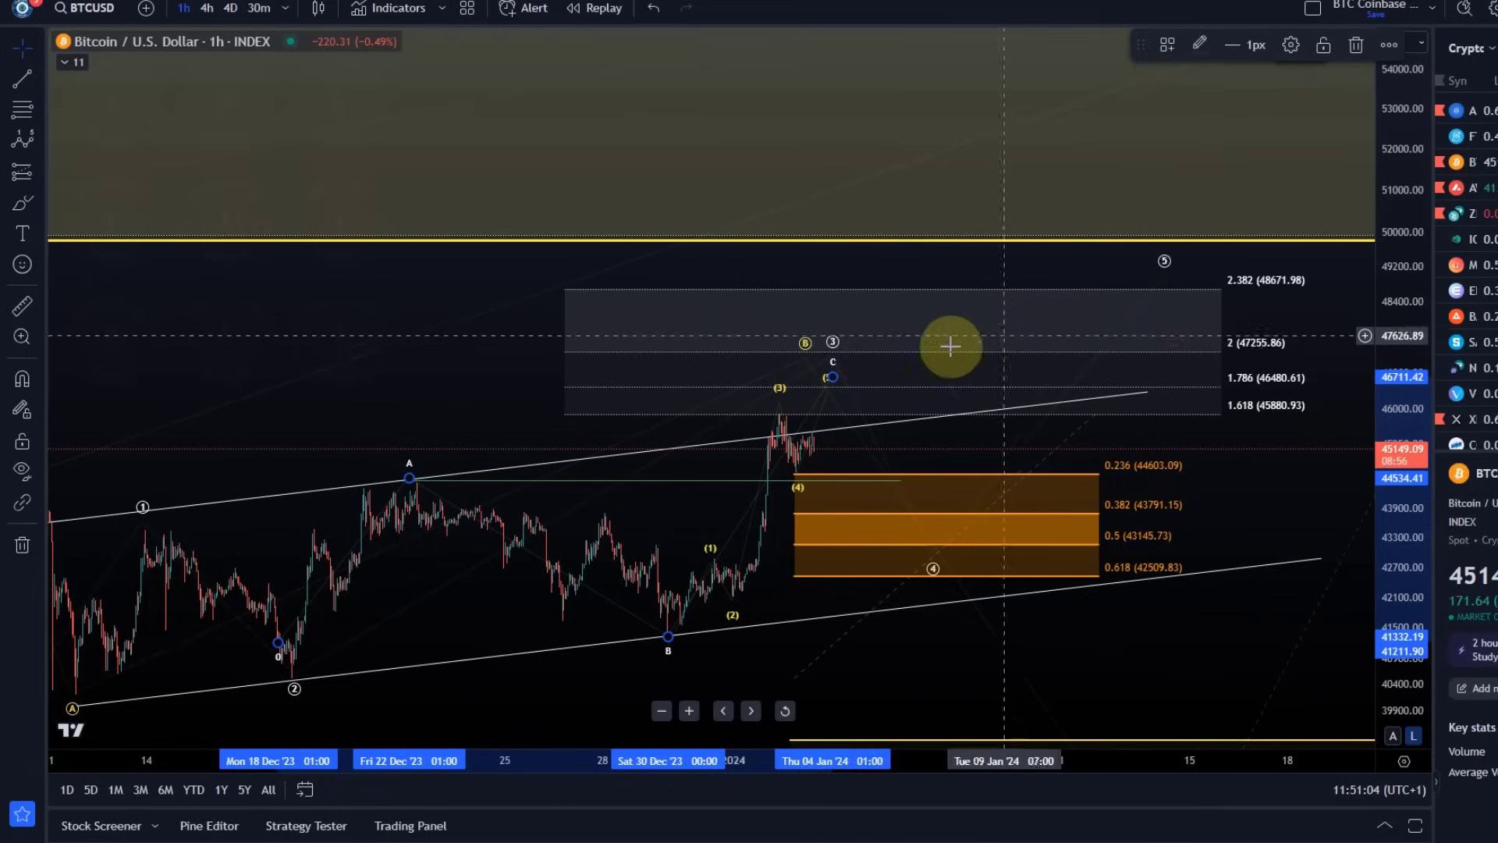
left_click(799, 500)
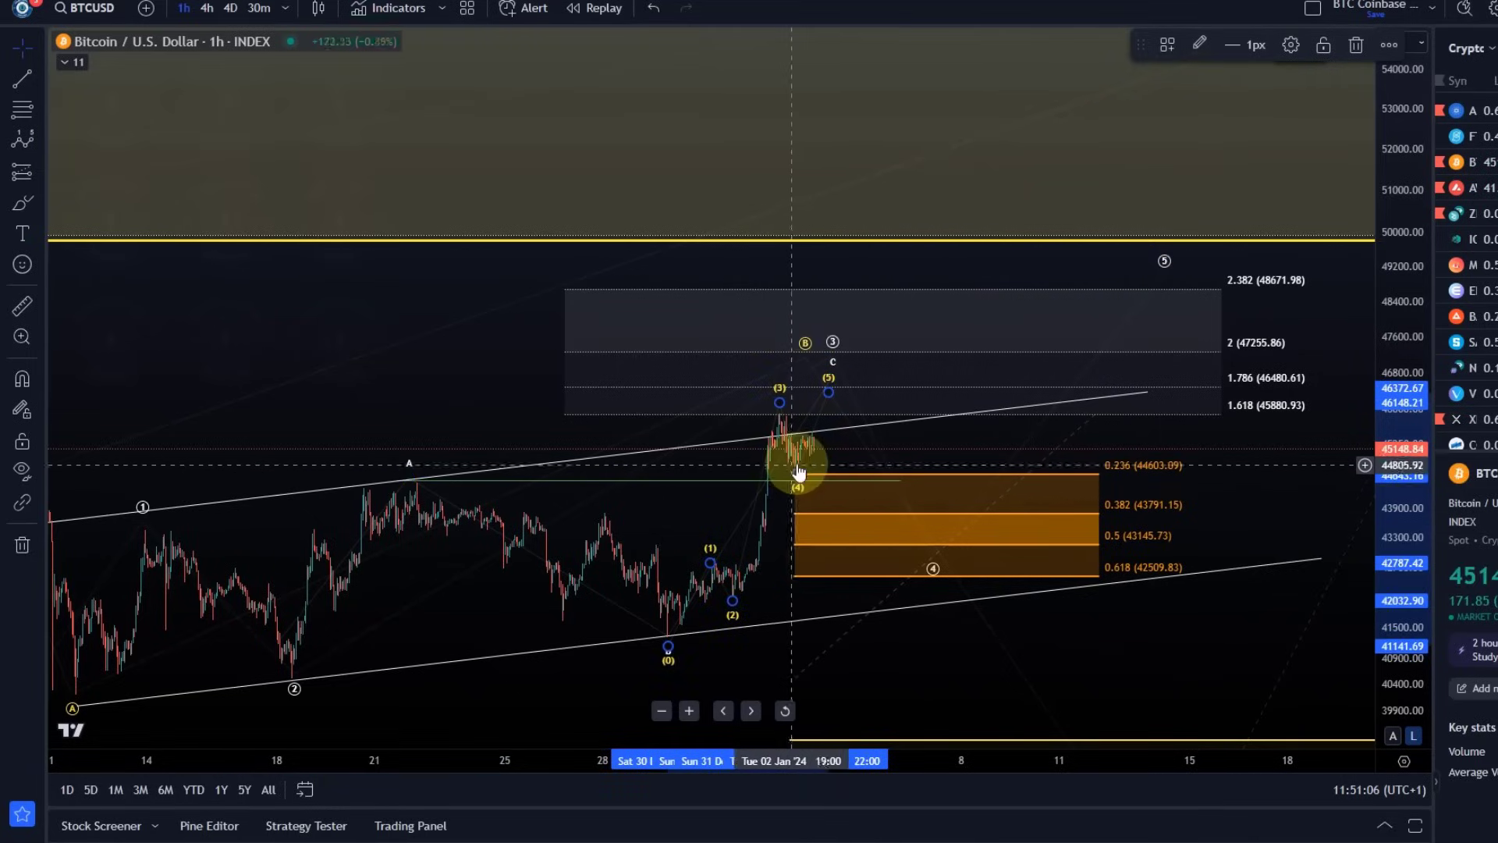
key("Delete")
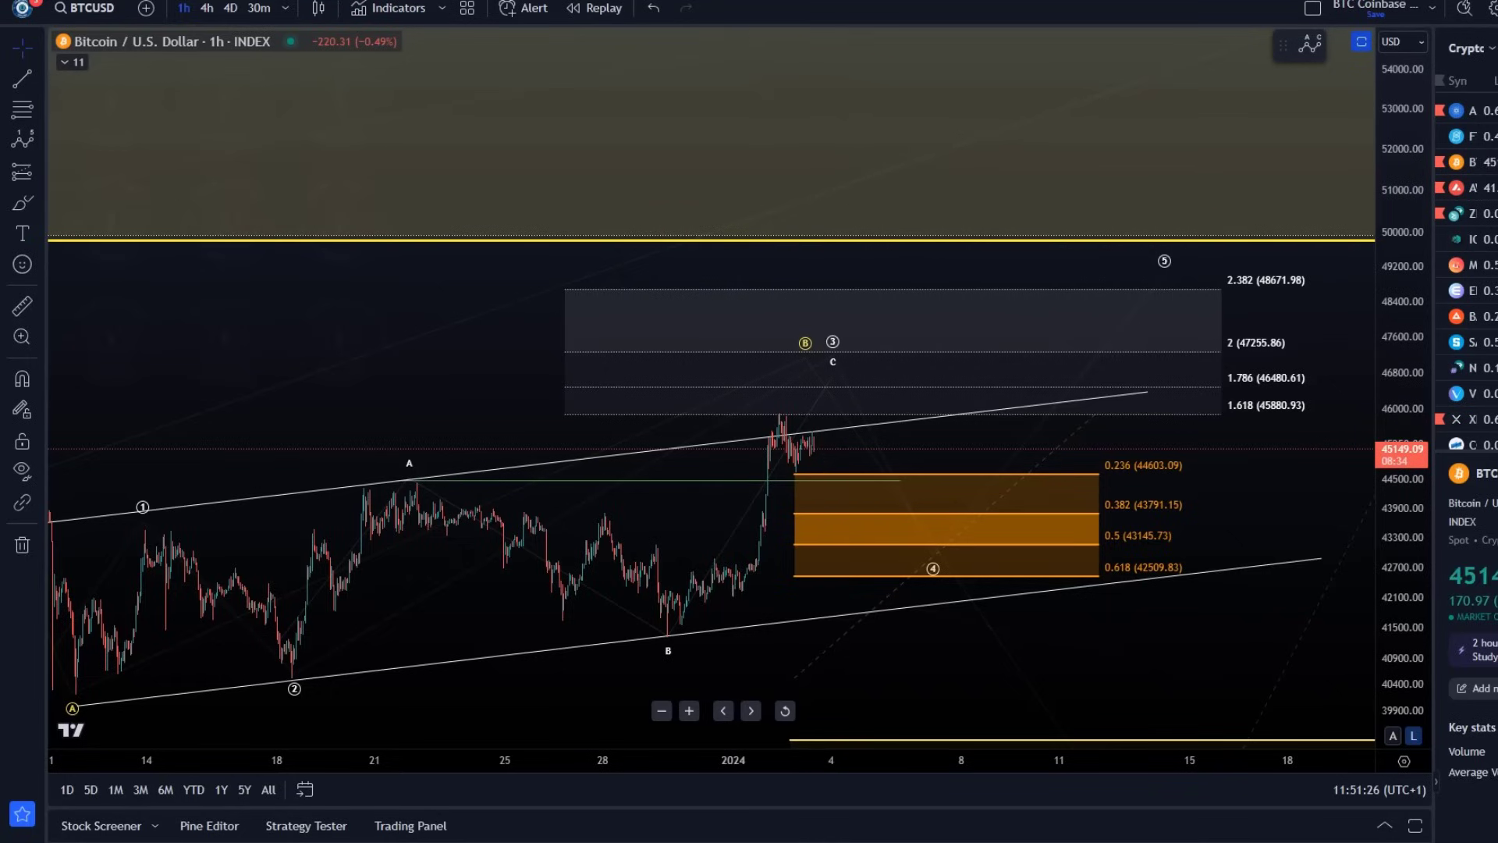
Return to the daily Bitcoin layout and widen the view to show dates into 2025
key("ctrl+Tab")
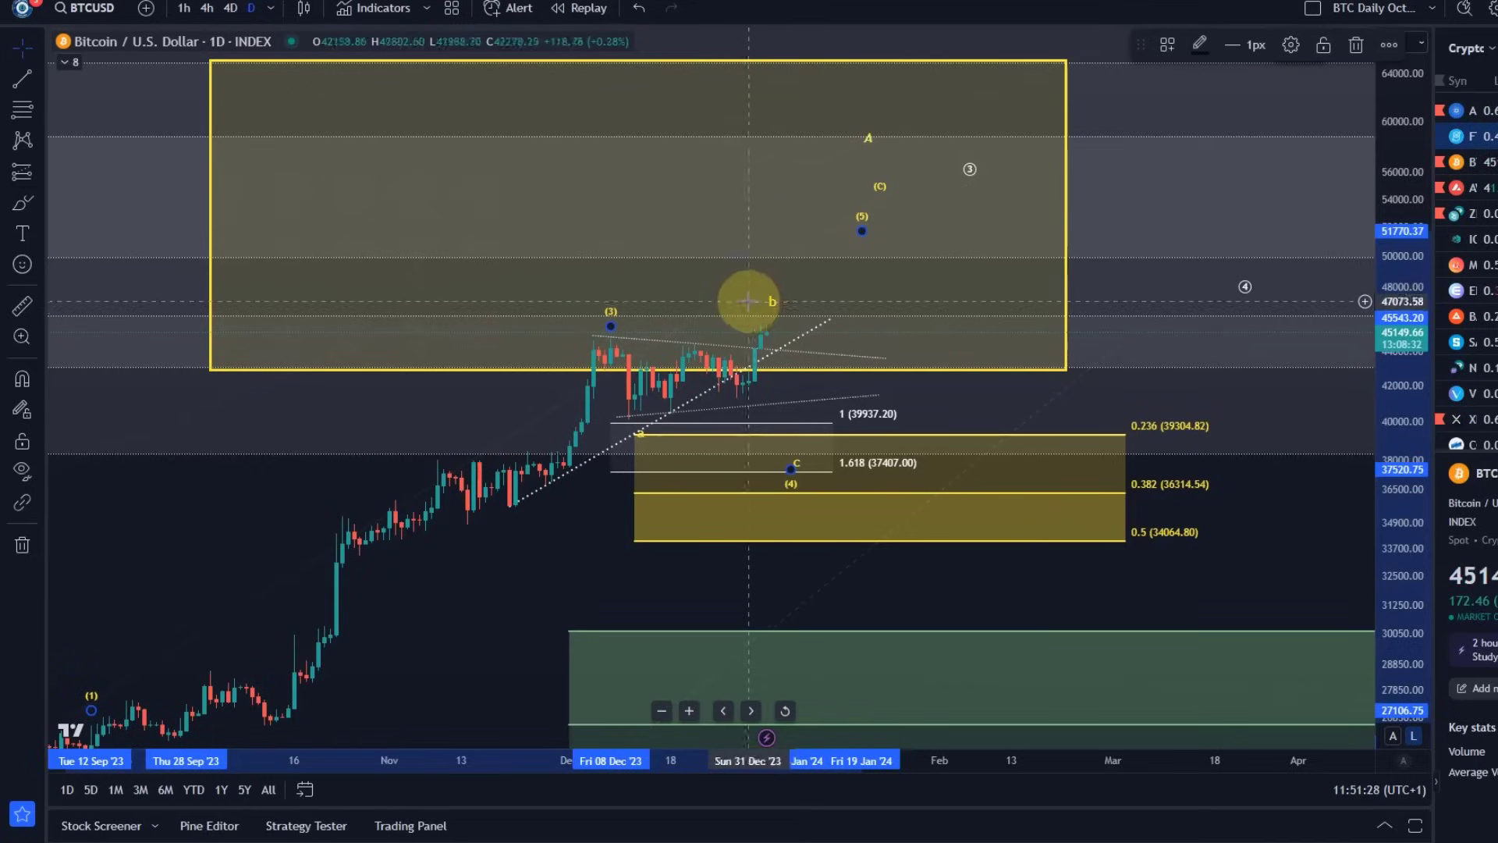
scroll(772, 340, "down", 5)
key("ctrl+z")
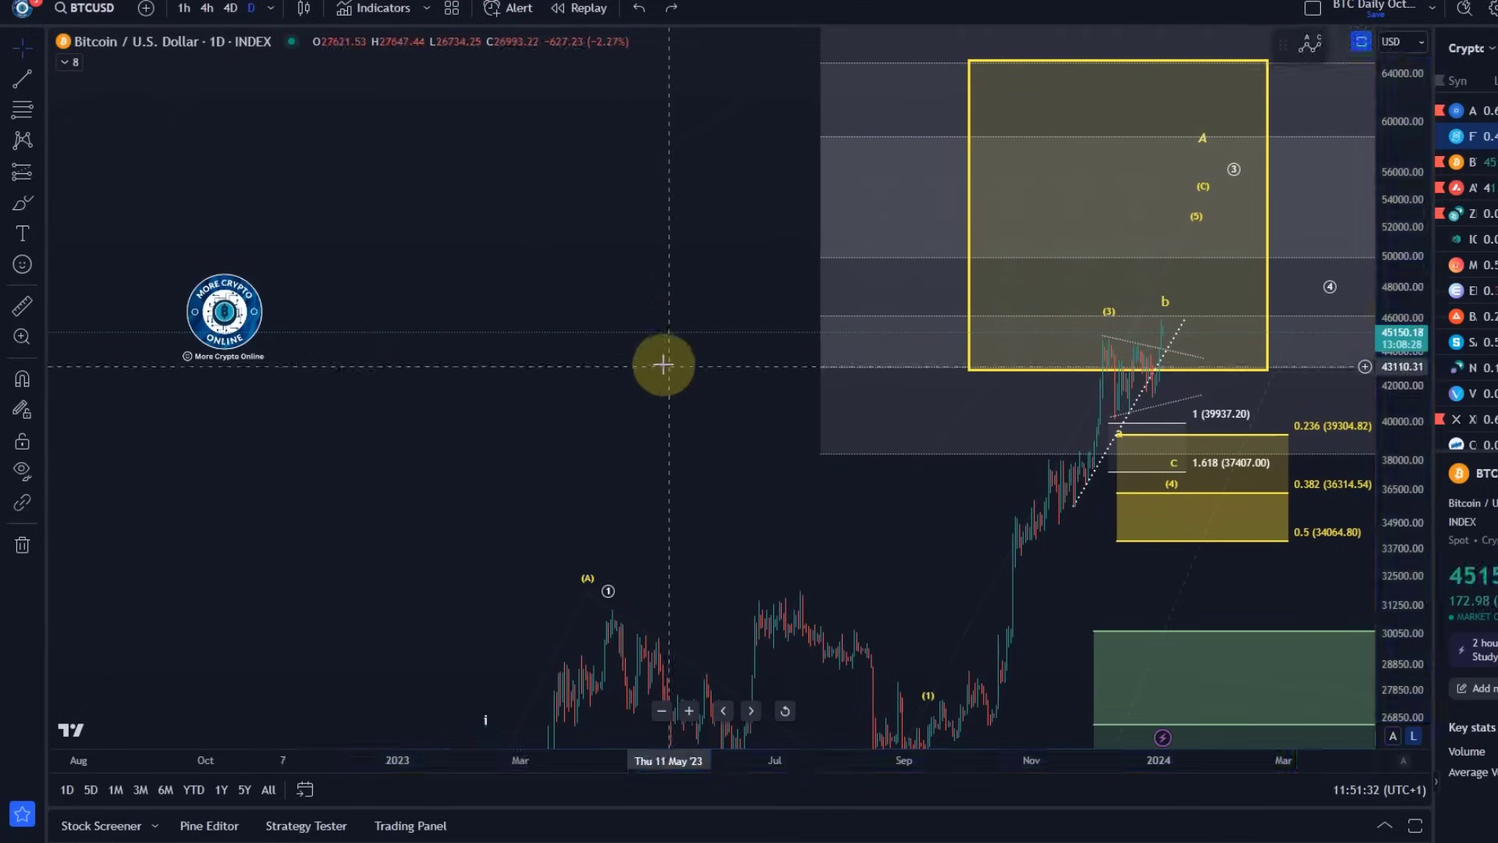
mouse_move(1264, 447)
left_mouse_down()
mouse_move(480, 614)
mouse_move(614, 496)
left_mouse_up()
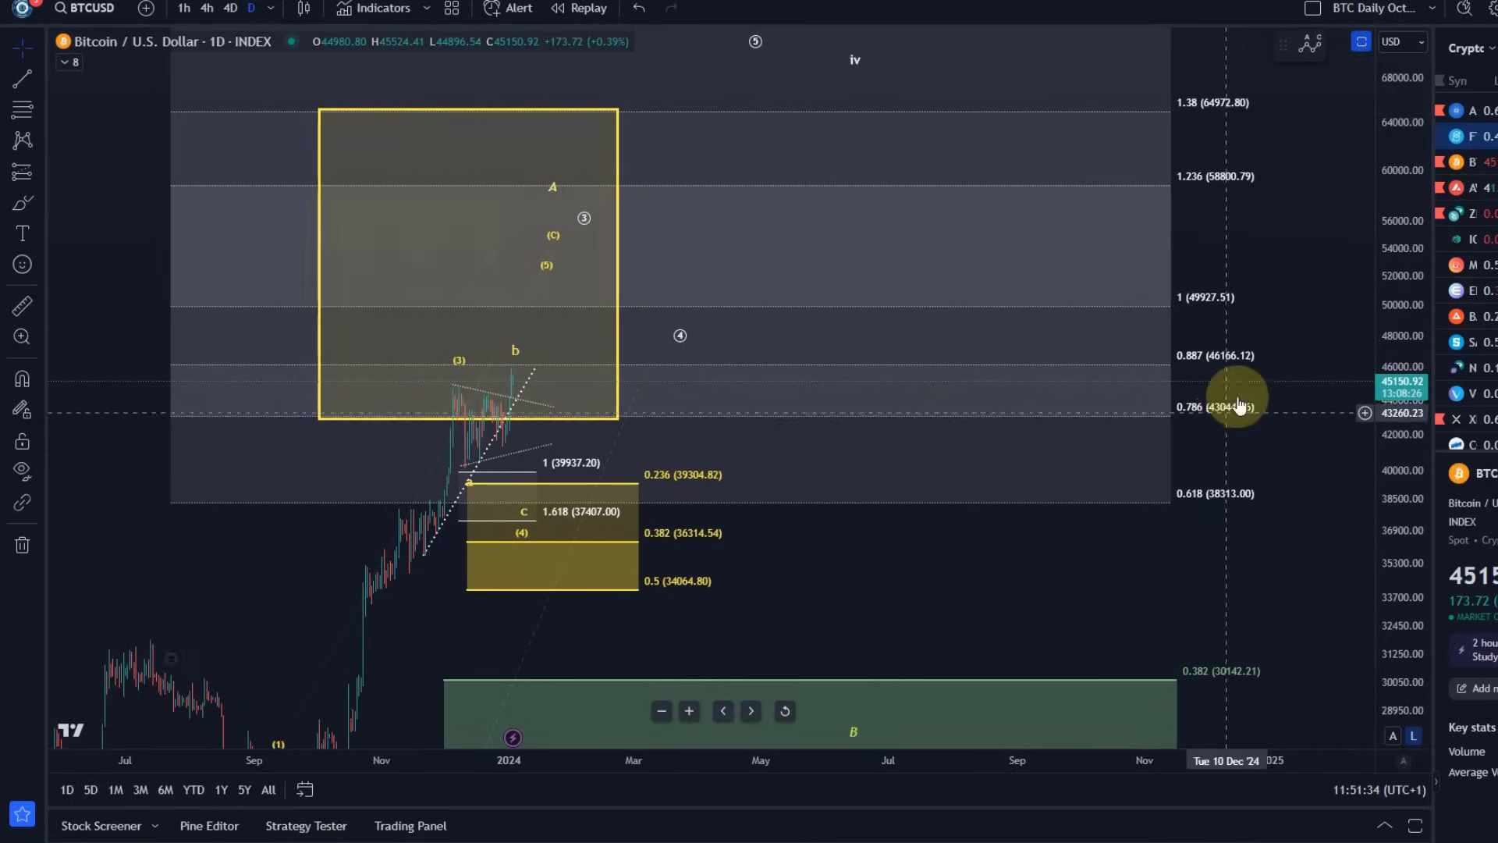